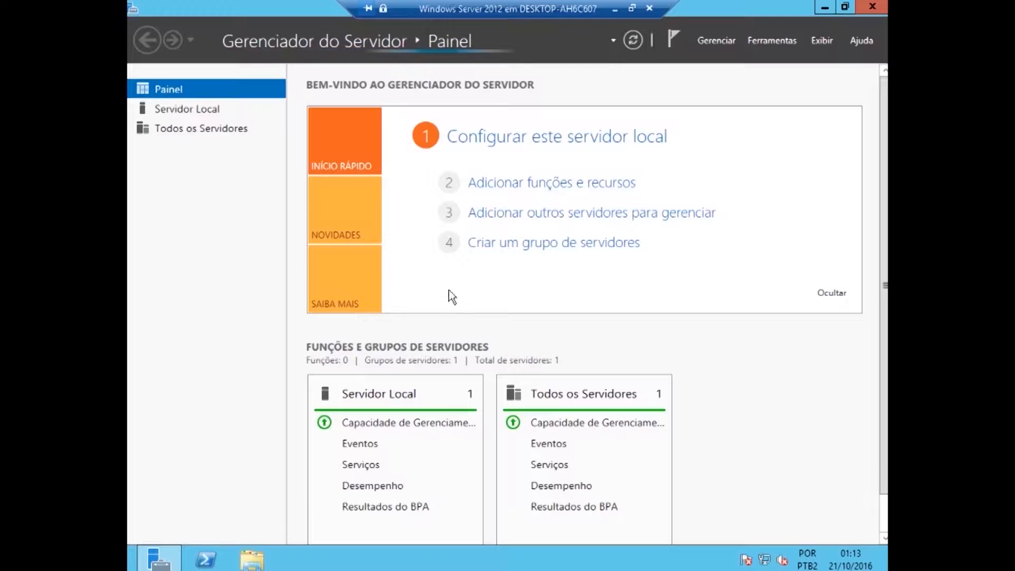
- Start adding roles and features, choosing a role-based or feature-based installation on Server01 from the server pool
{"action": "left_click", "coordinate": [558, 190]}
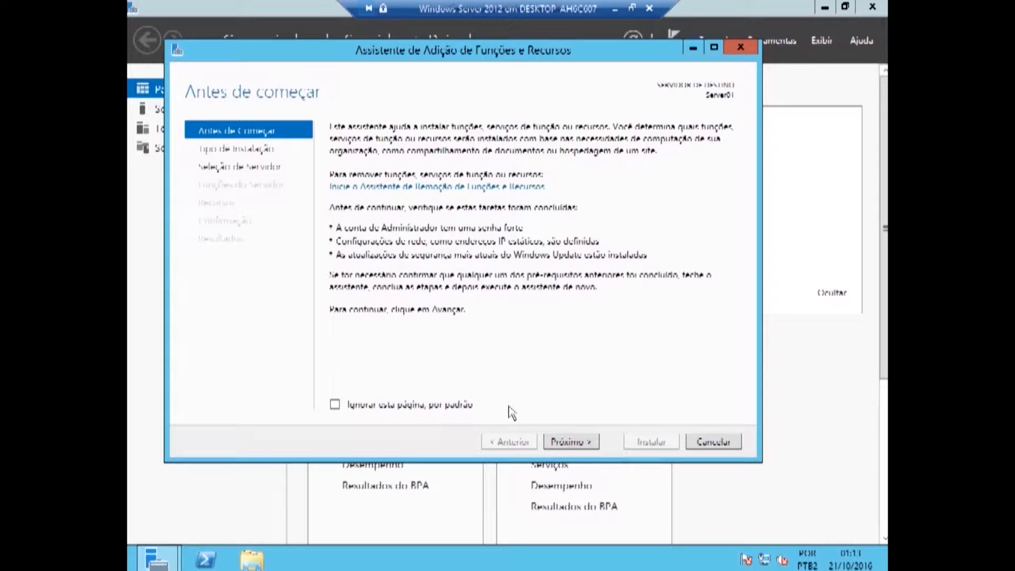
{"action": "left_click", "coordinate": [561, 445]}
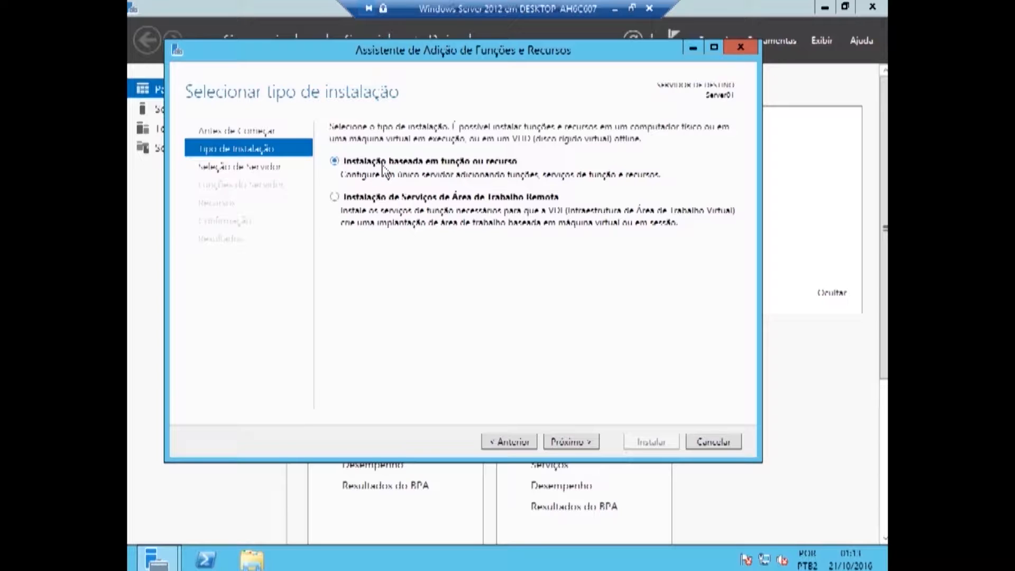
{"action": "left_click", "coordinate": [570, 442]}
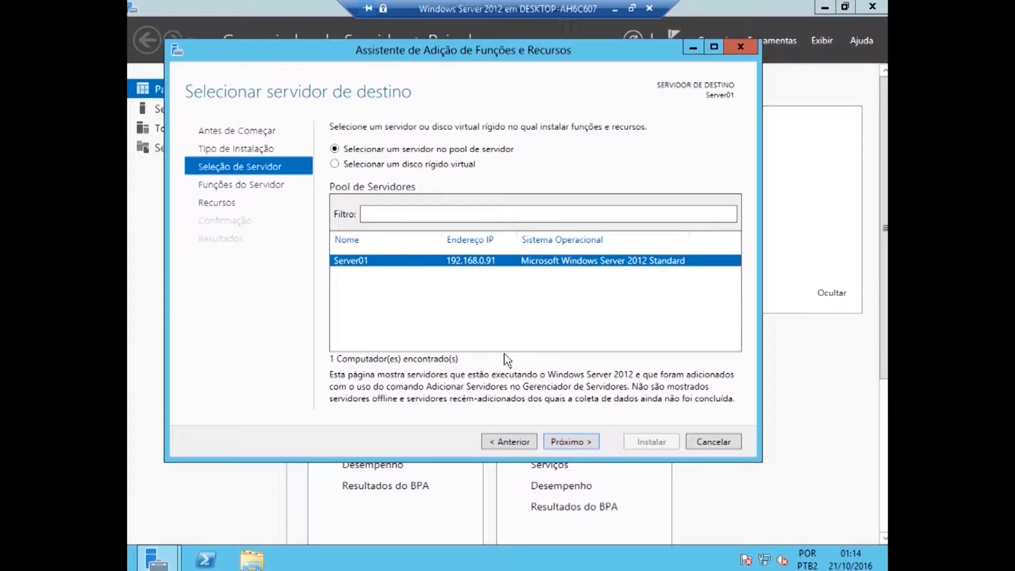
{"action": "left_click", "coordinate": [561, 442]}
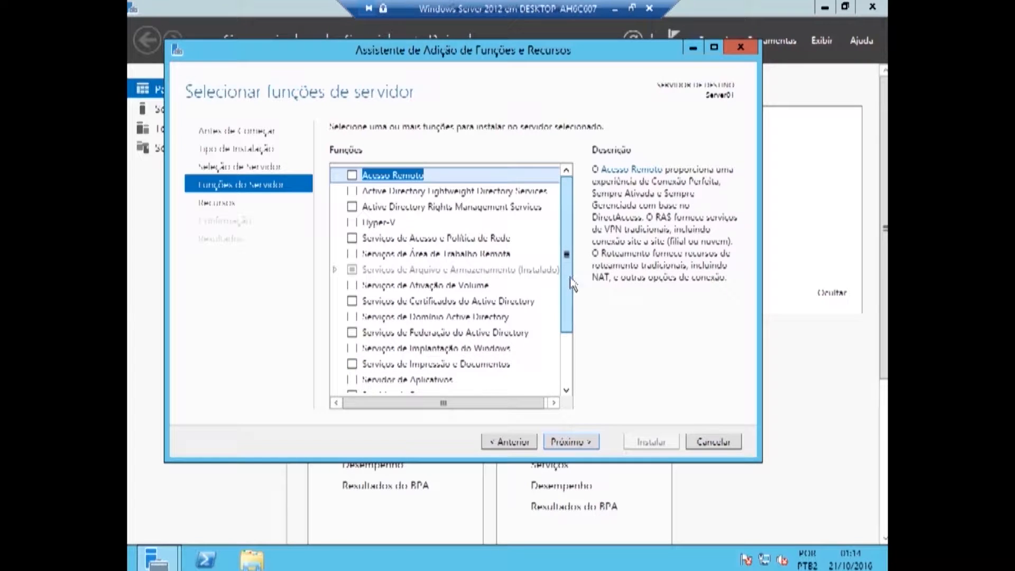
- Select the Servidor DHCP role for installation and include its required management tools
{"action": "left_click_drag", "start_coordinate": [564, 275], "coordinate": [563, 344]}
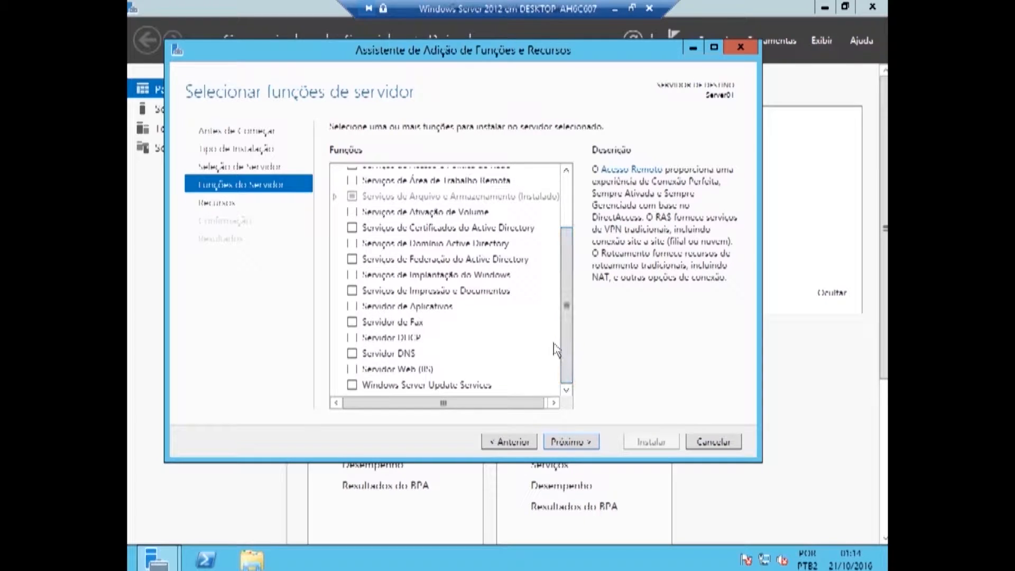
{"action": "left_click", "coordinate": [354, 340]}
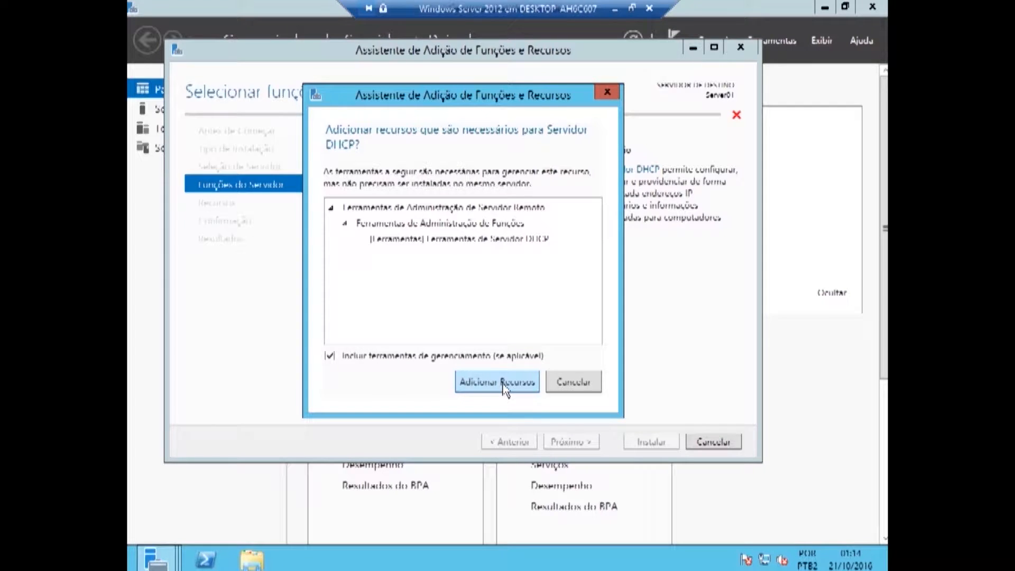
{"action": "left_click", "coordinate": [504, 388]}
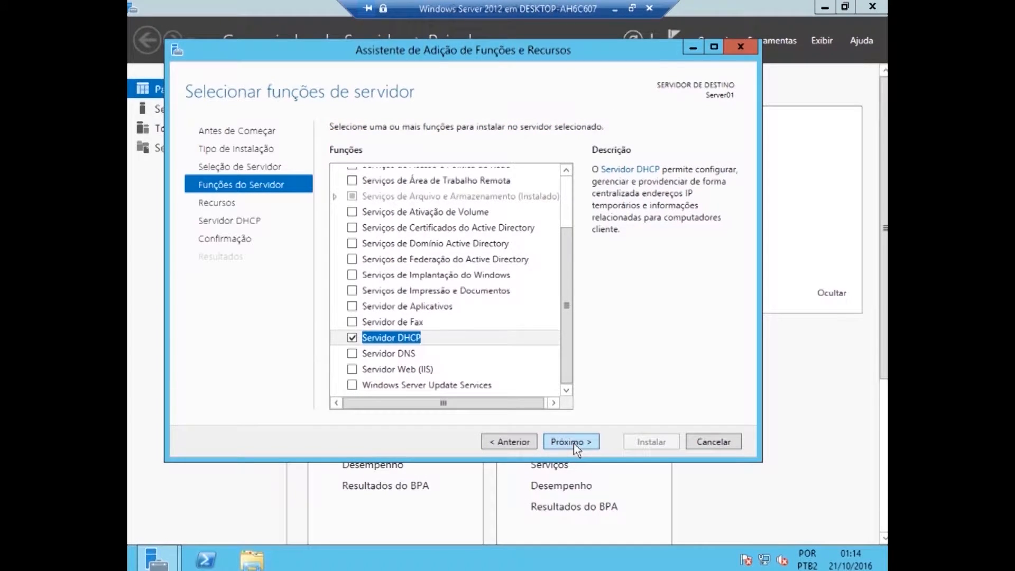
{"action": "left_click", "coordinate": [573, 443]}
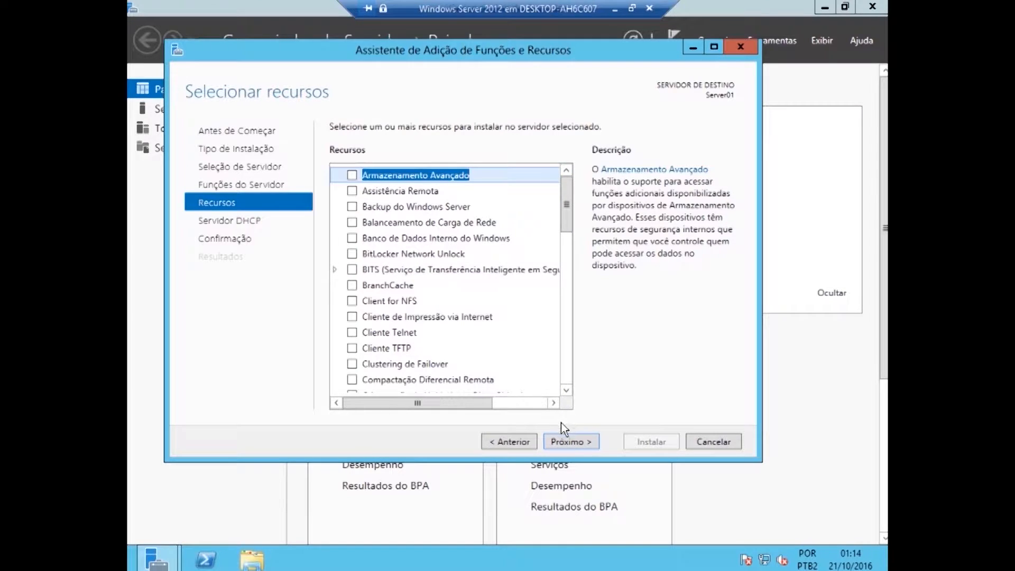
- Install the DHCP server role without extra features and close the wizard once the installation finishes
{"action": "left_click", "coordinate": [567, 442]}
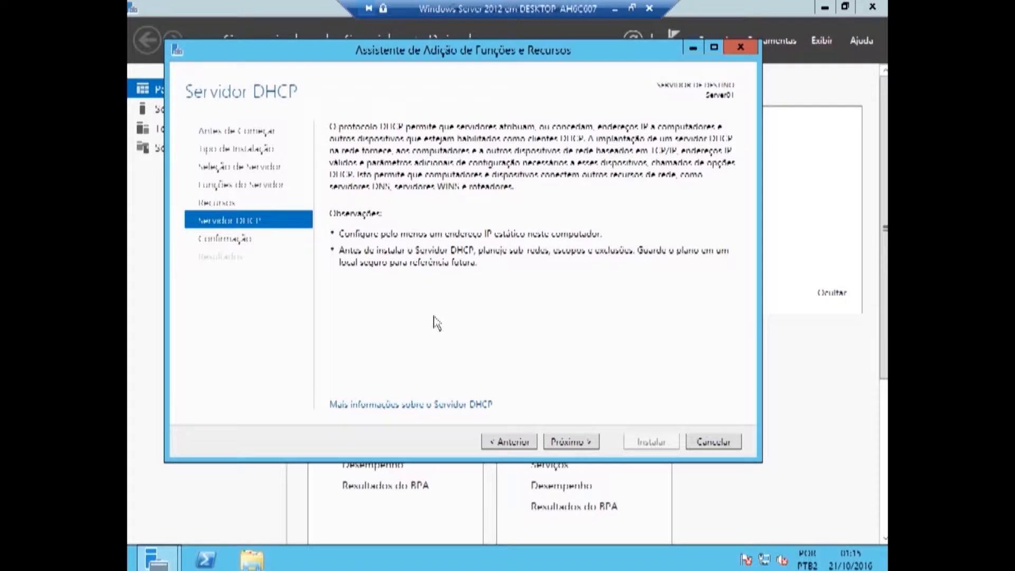
{"action": "left_click", "coordinate": [571, 445]}
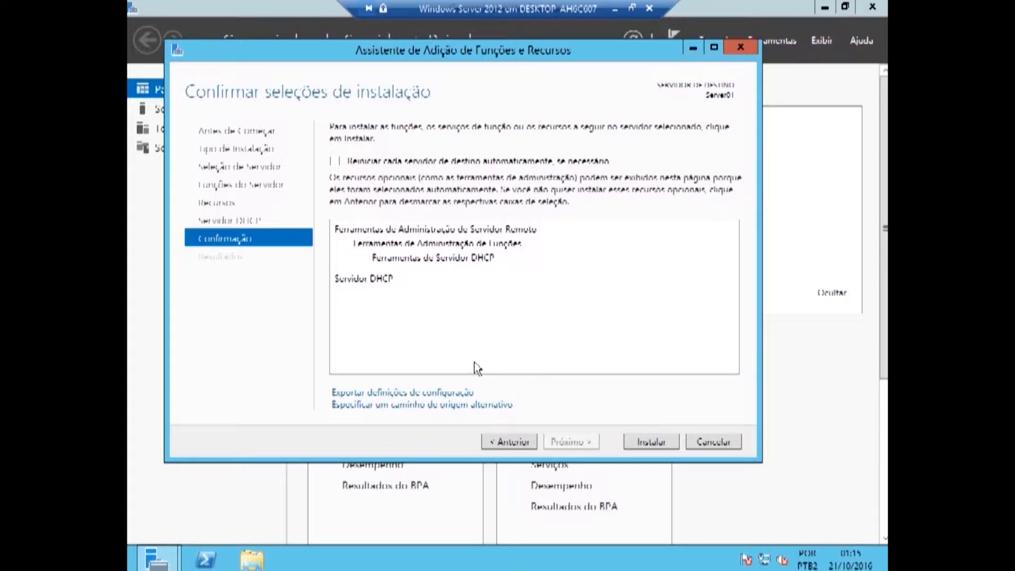
{"action": "left_click", "coordinate": [644, 443]}
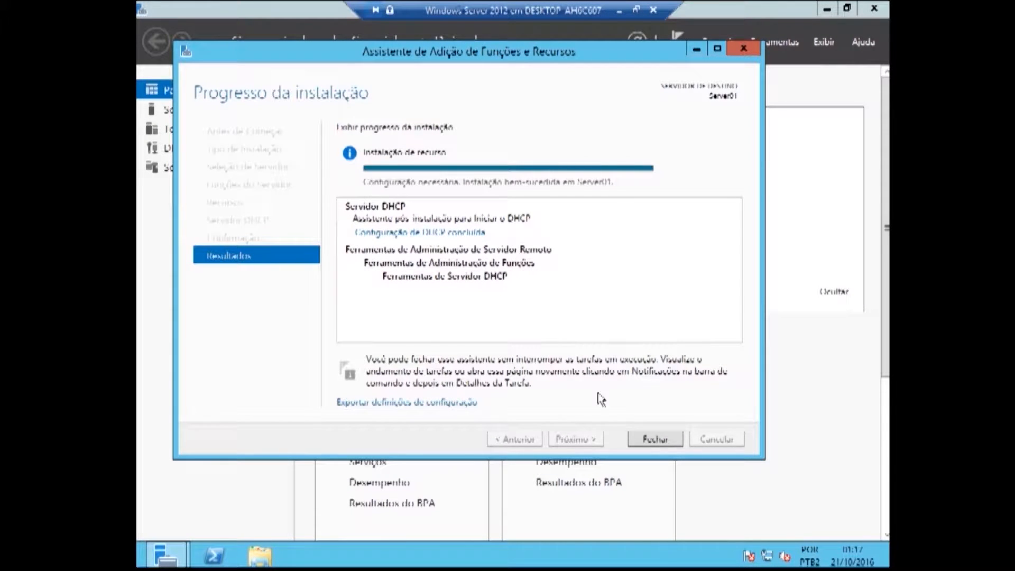
{"action": "left_click", "coordinate": [646, 443]}
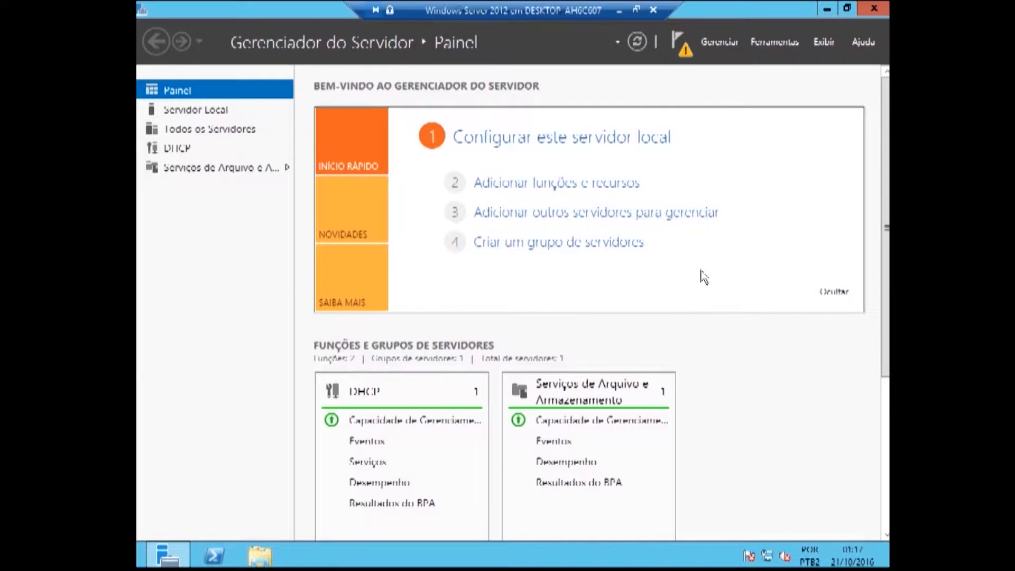
- Open the DHCP management console and maximize its window
{"action": "left_click", "coordinate": [767, 45]}
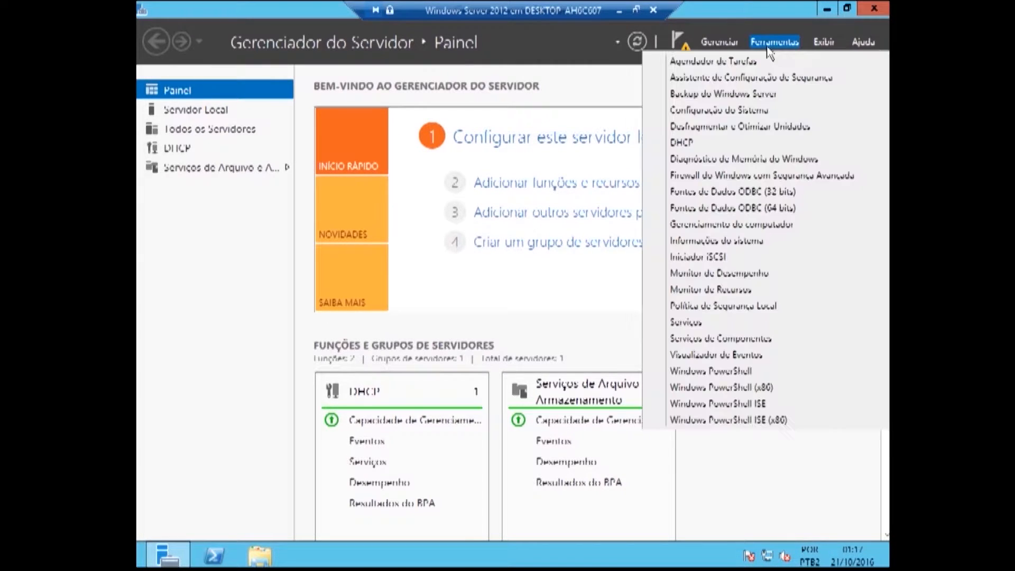
{"action": "left_click", "coordinate": [705, 147]}
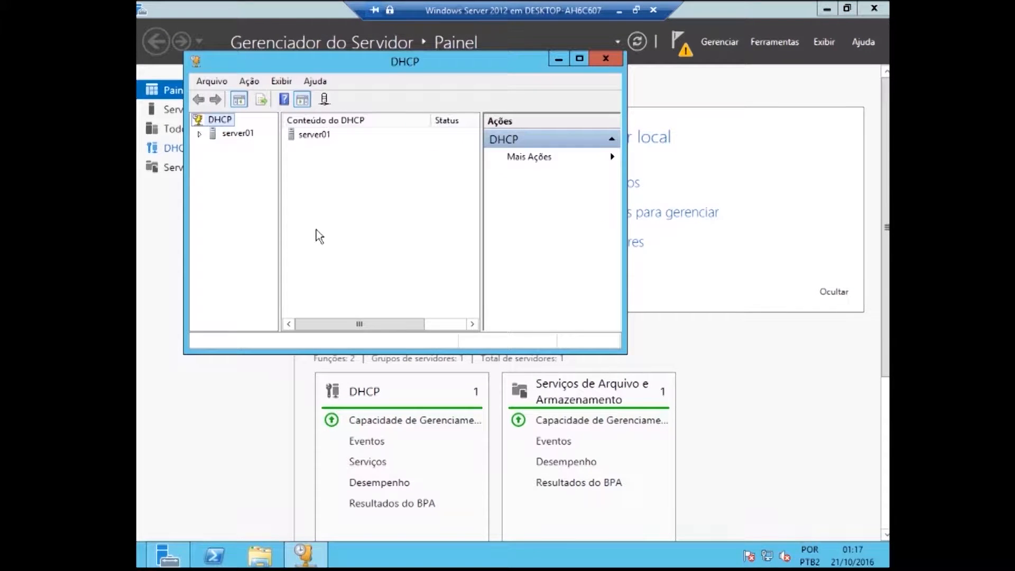
{"action": "left_click", "coordinate": [579, 60]}
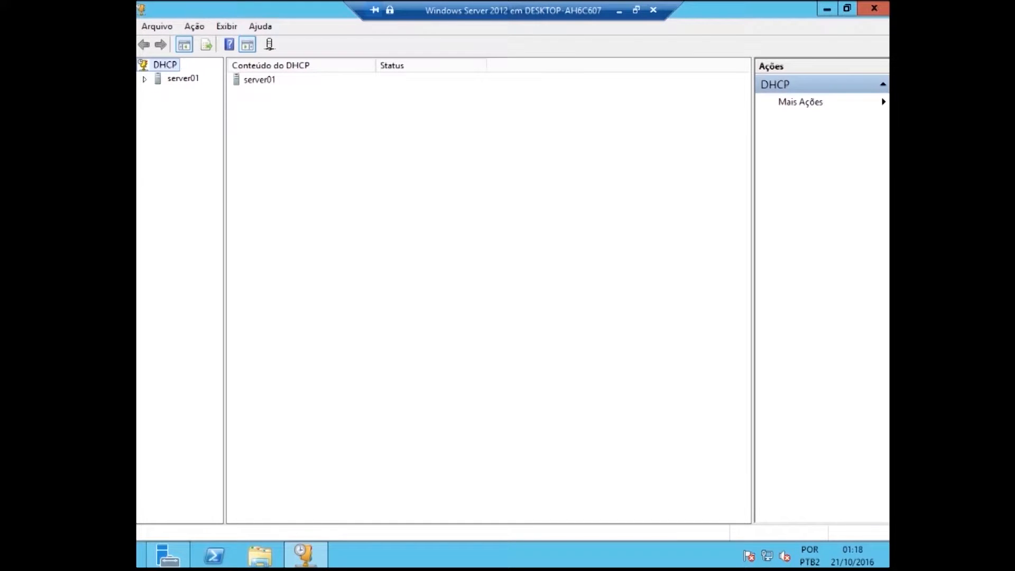
- Expand server01 and its IPv4 node, widen the console tree, and select IPv4
{"action": "left_click", "coordinate": [147, 80]}
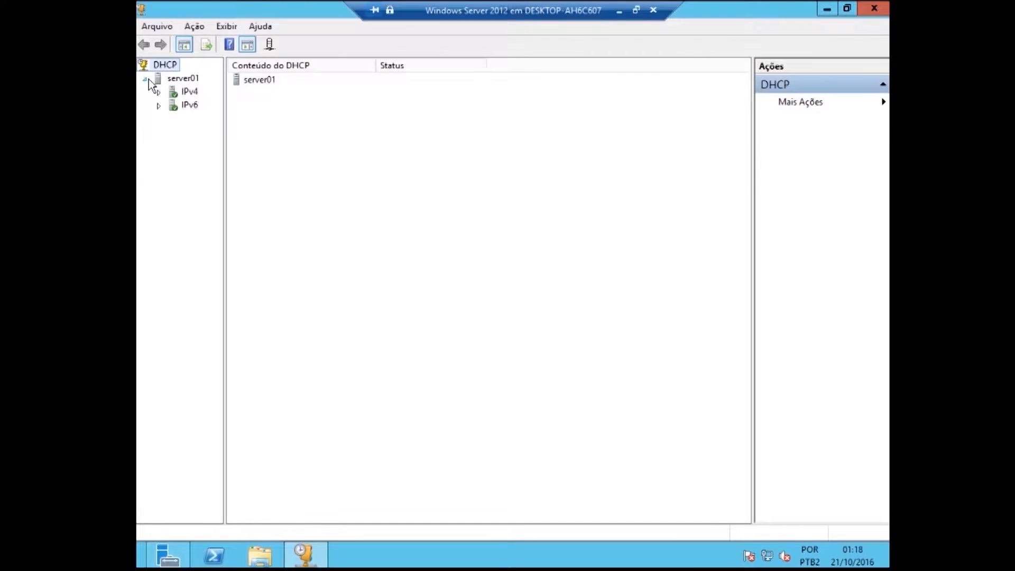
{"action": "left_click", "coordinate": [180, 82]}
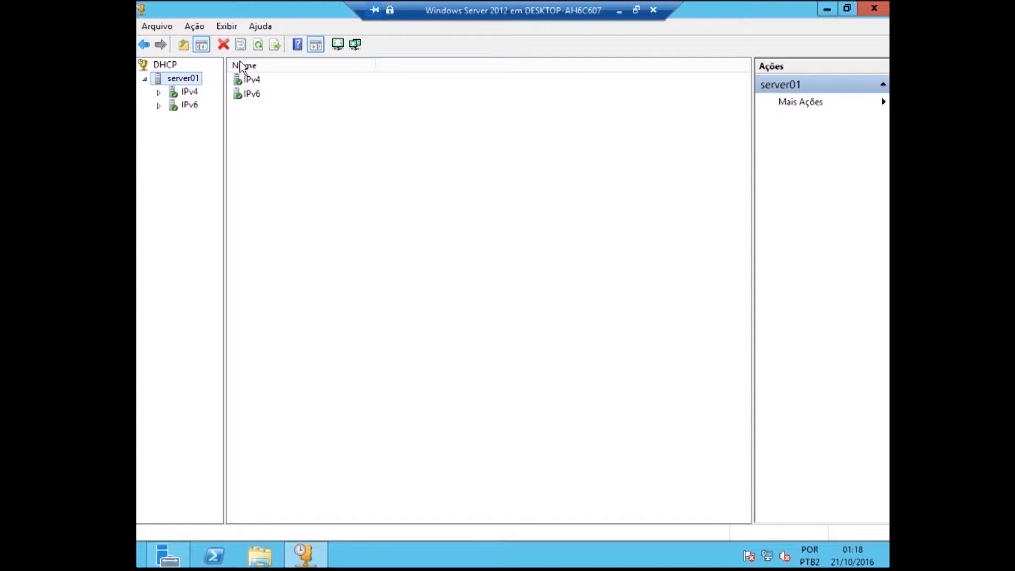
{"action": "left_click", "coordinate": [159, 94]}
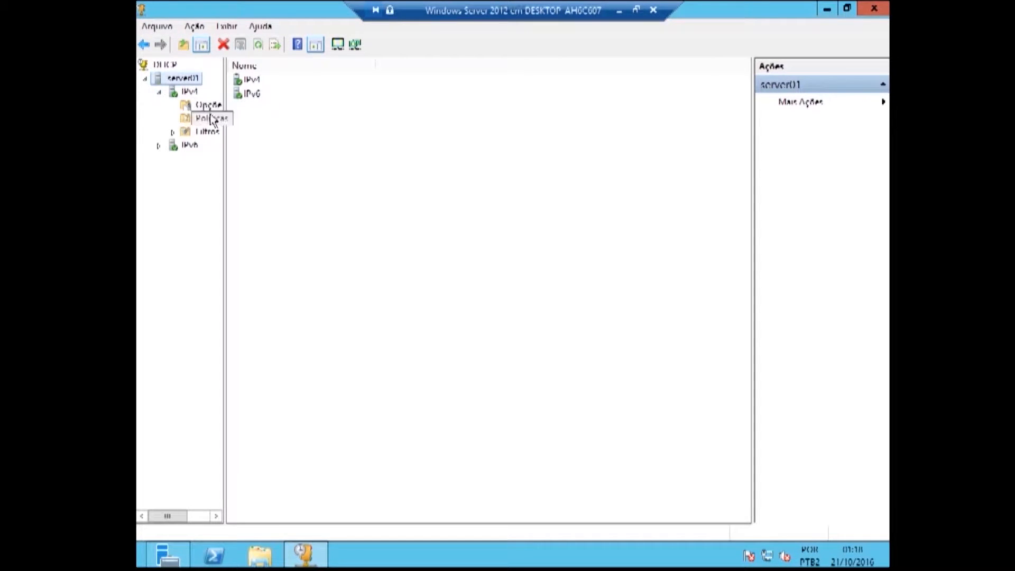
{"action": "left_click_drag", "start_coordinate": [223, 135], "coordinate": [360, 144]}
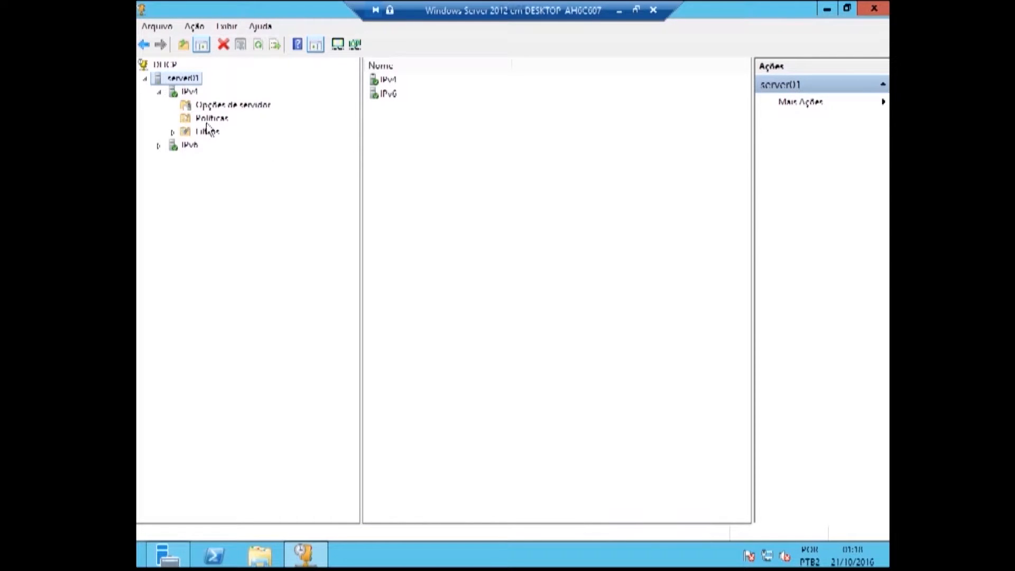
{"action": "left_click", "coordinate": [186, 93]}
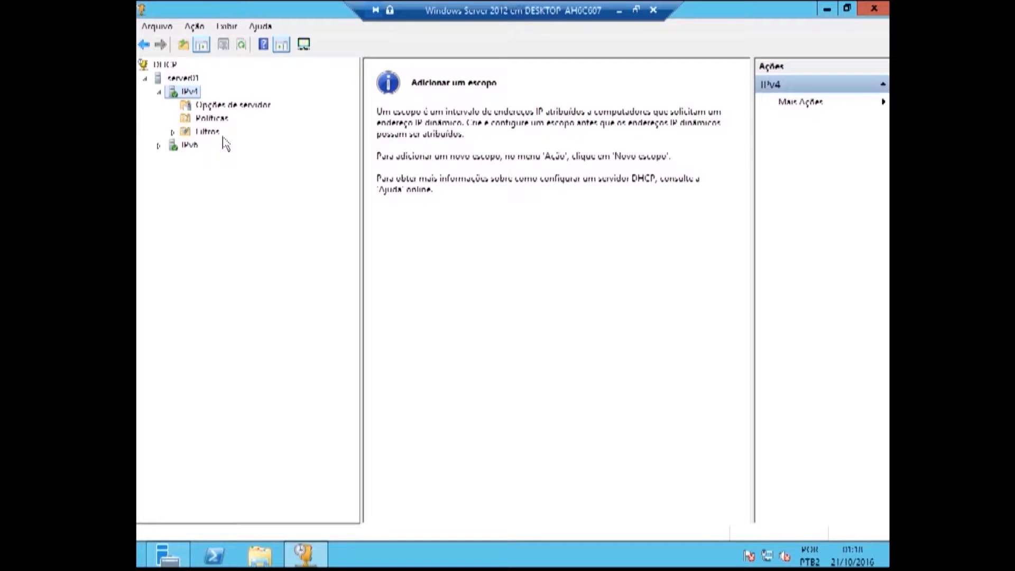
- Start a new IPv4 scope and name it "Empresa local", leaving the description empty
{"action": "right_click", "coordinate": [199, 97]}
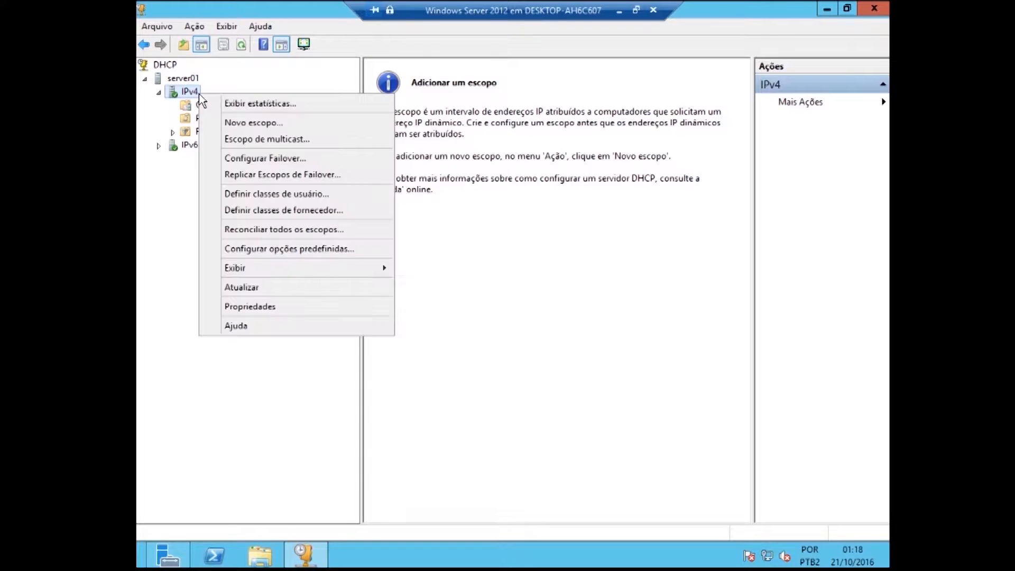
{"action": "left_click", "coordinate": [241, 127]}
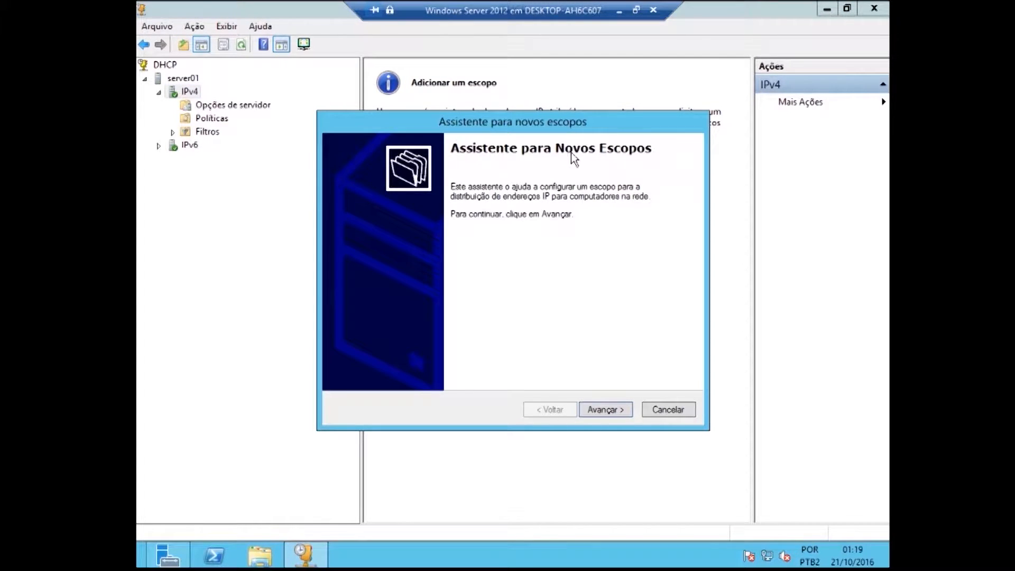
{"action": "left_click", "coordinate": [601, 411]}
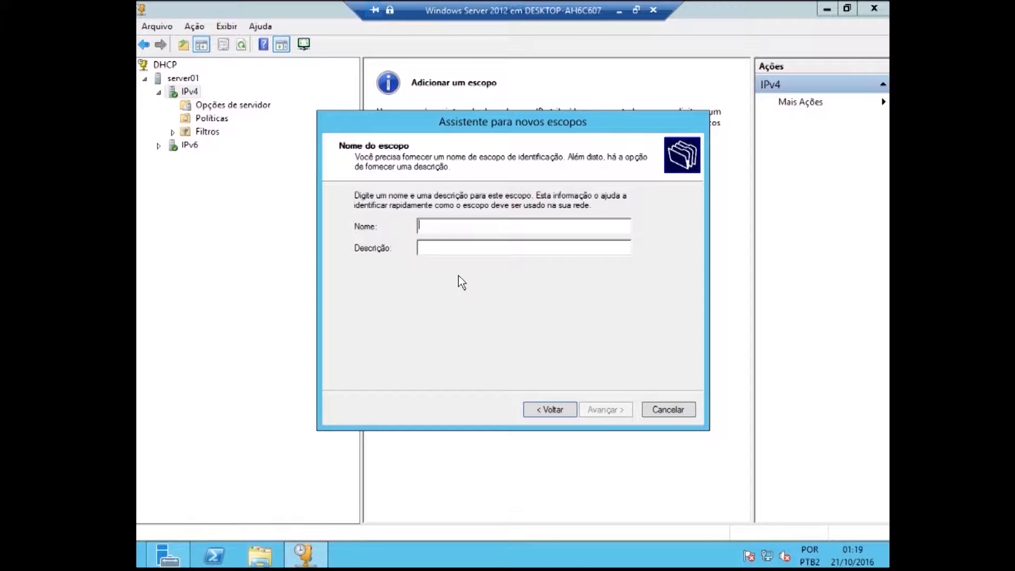
{"action": "type", "text": "Empresa"}
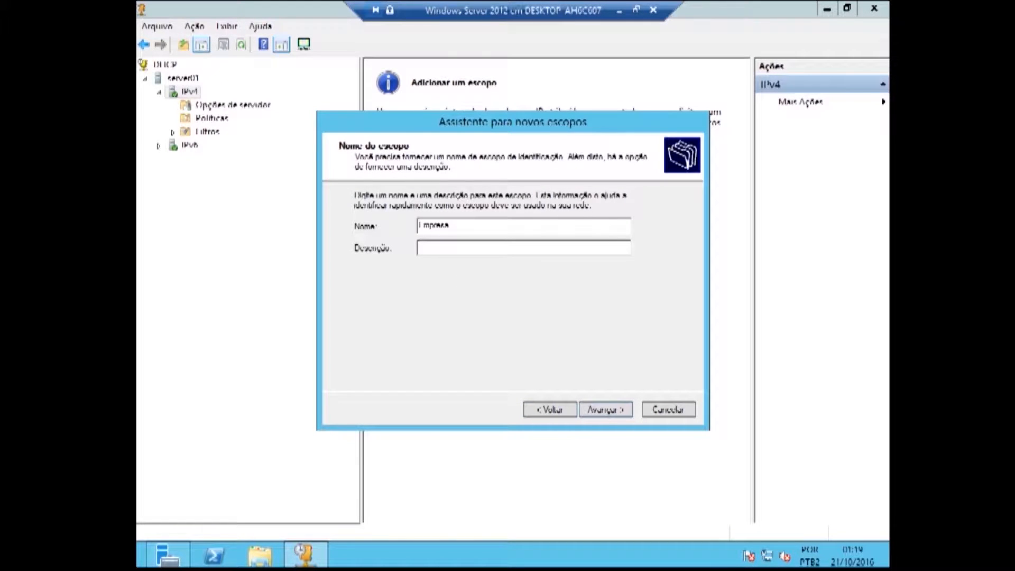
{"action": "type", "text": " local"}
{"action": "left_click", "coordinate": [607, 412]}
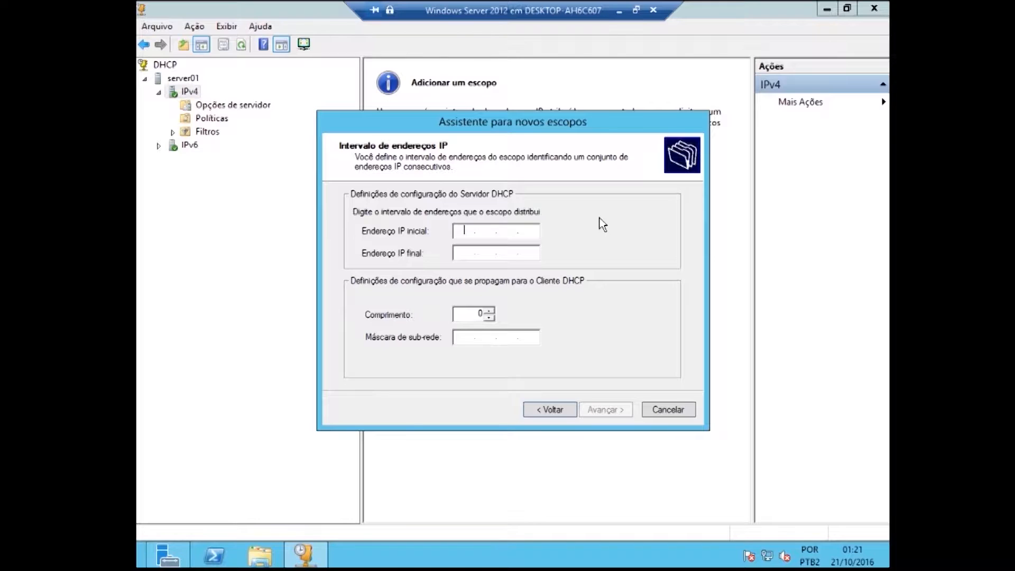
- Set the scope's address range from 192.168.0.11 to 192.168.0.50
{"action": "right_click", "coordinate": [467, 231]}
{"action": "left_click", "coordinate": [461, 230]}
{"action": "right_click", "coordinate": [460, 231]}
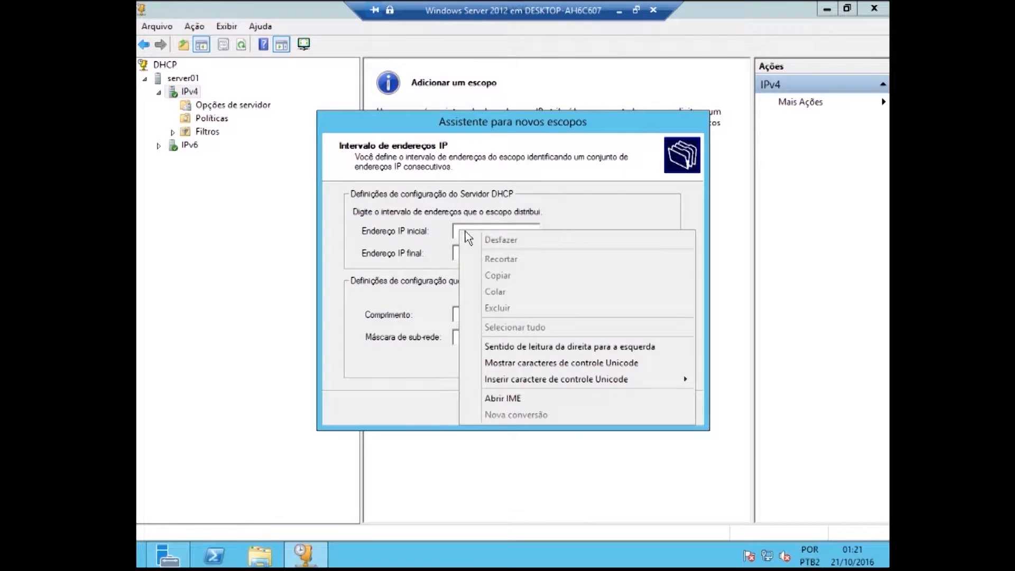
{"action": "left_click", "coordinate": [452, 229]}
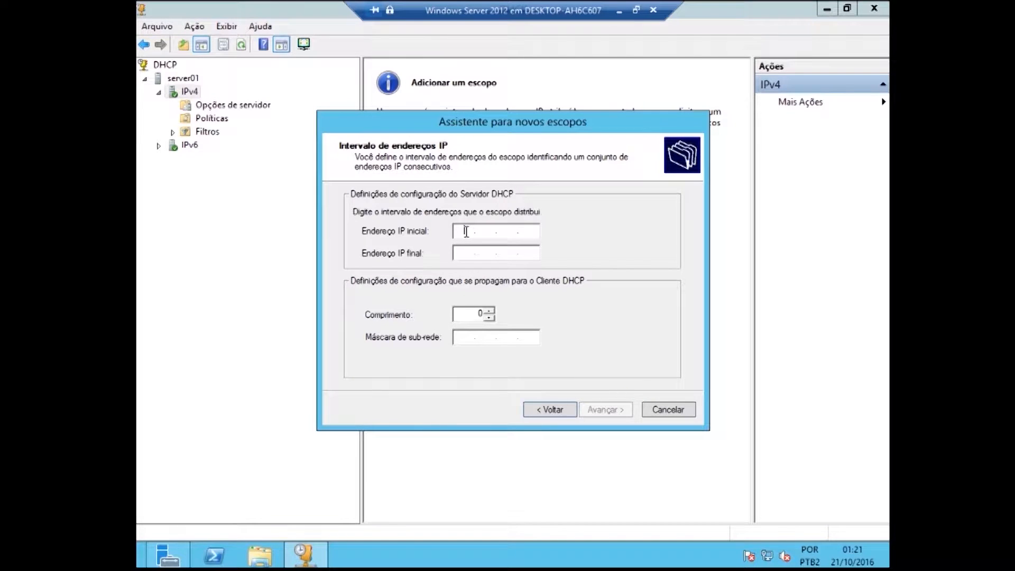
{"action": "type", "text": "192.168.0.11"}
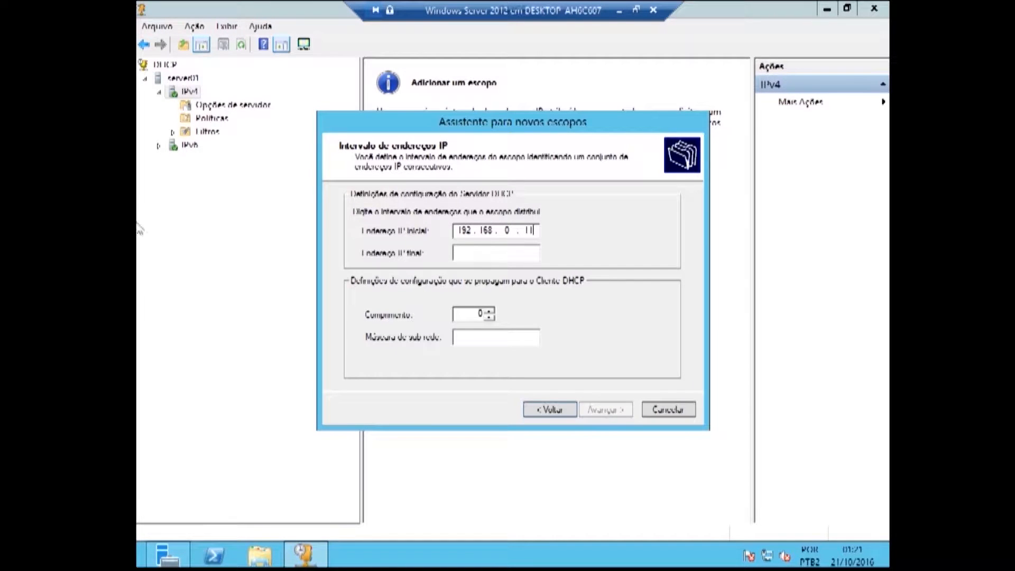
{"action": "left_click", "coordinate": [468, 252]}
{"action": "type", "text": "192.1"}
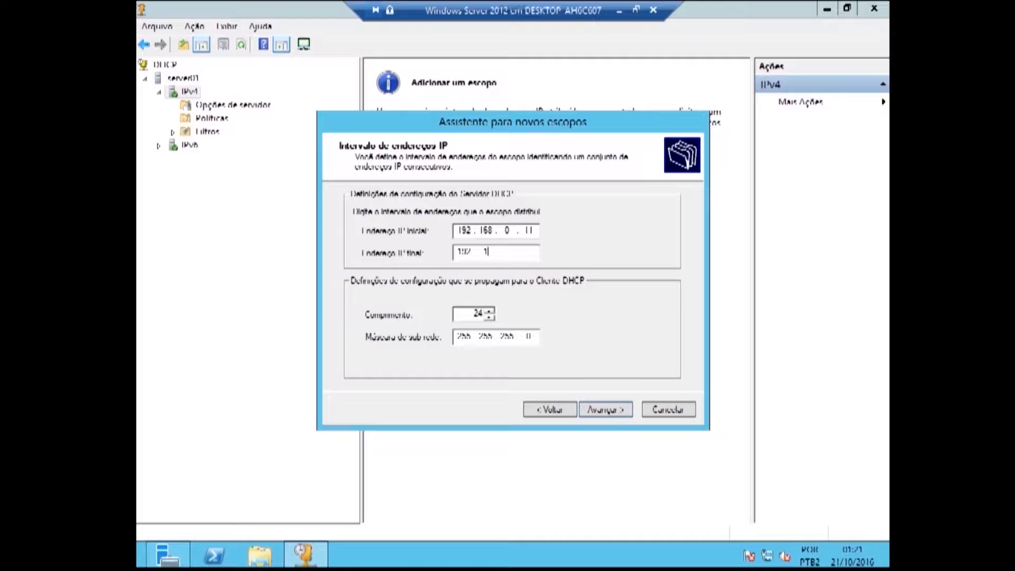
{"action": "type", "text": "68.0.50"}
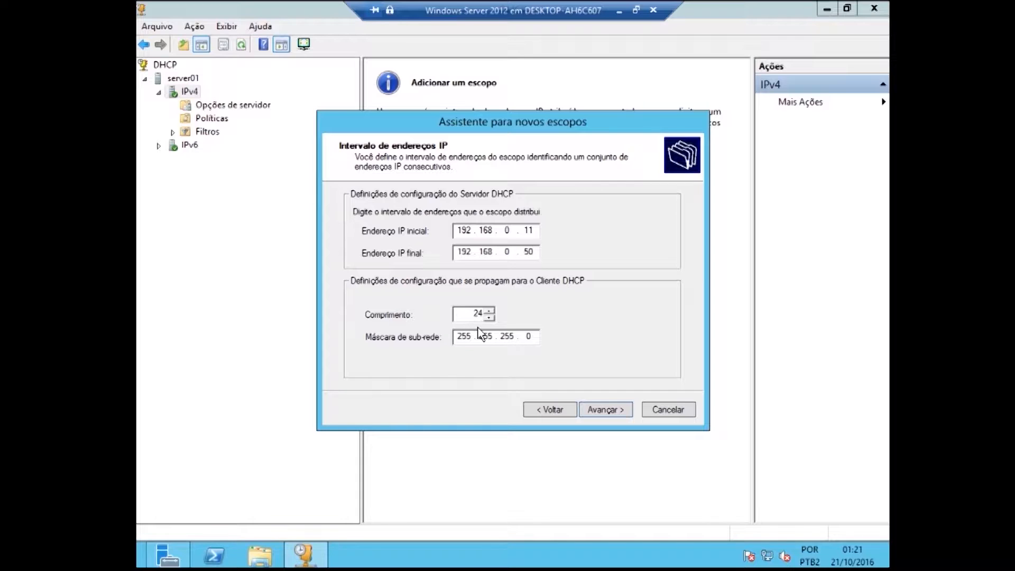
- Set the subnet mask's third octet to 0, raise the prefix length step by step, and accept the address range settings
{"action": "double_click", "coordinate": [515, 336]}
{"action": "type", "text": "0"}
{"action": "left_click", "coordinate": [534, 335]}
{"action": "left_click", "coordinate": [522, 253]}
{"action": "left_click", "coordinate": [490, 311]}
{"action": "left_click", "coordinate": [490, 311]}
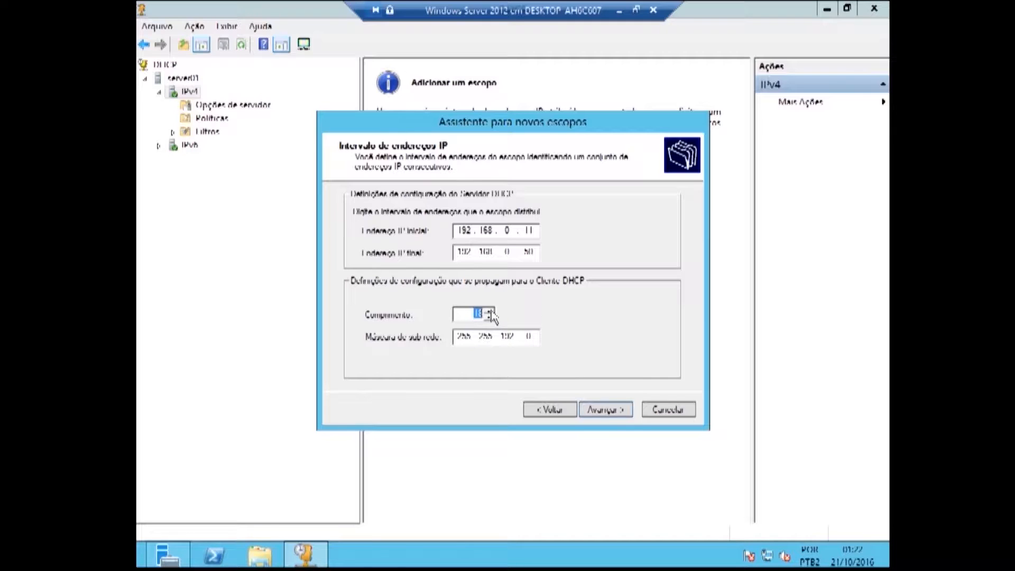
{"action": "left_click", "coordinate": [491, 311]}
{"action": "left_click", "coordinate": [490, 311]}
{"action": "left_click", "coordinate": [490, 311]}
{"action": "left_click", "coordinate": [490, 311]}
{"action": "left_click", "coordinate": [602, 410]}
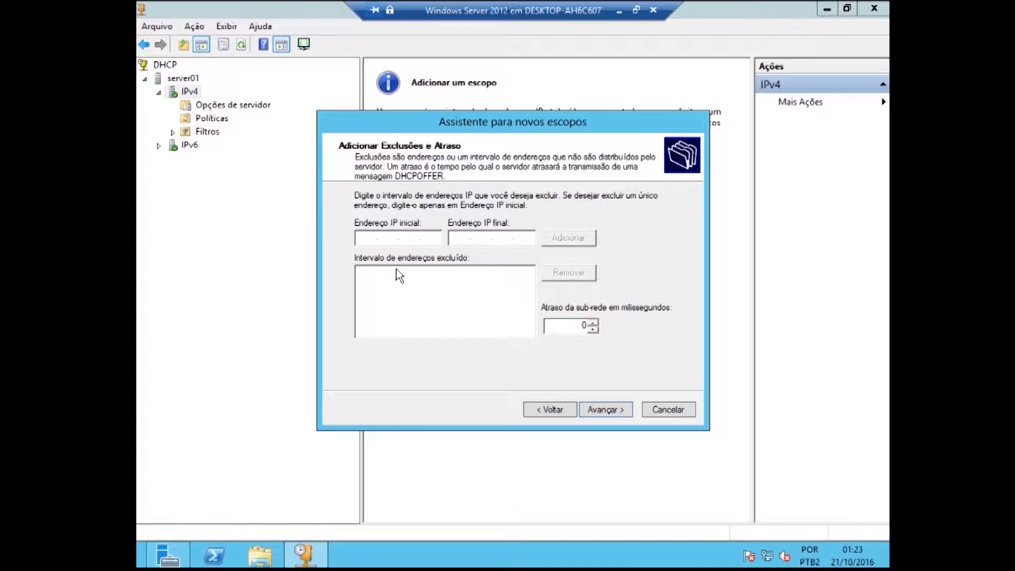
- Exclude the addresses 192.168.0.20 to 192.168.0.25 from the scope and continue to the lease duration
{"action": "type", "text": "192.168.0."}
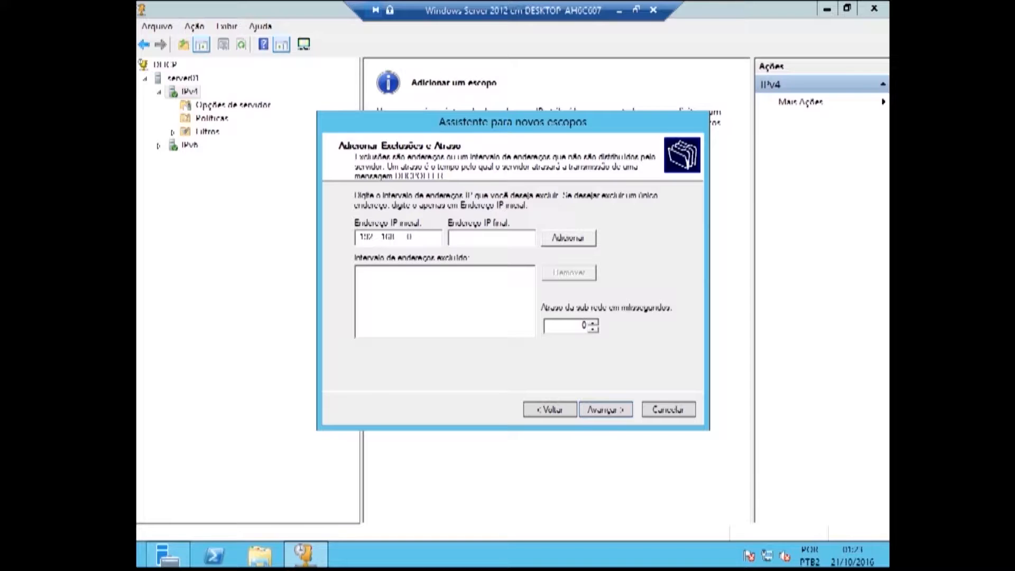
{"action": "type", "text": "20"}
{"action": "left_click", "coordinate": [458, 239]}
{"action": "type", "text": "192.168.0.1"}
{"action": "key", "text": "BackSpace"}
{"action": "type", "text": "25"}
{"action": "left_click", "coordinate": [565, 244]}
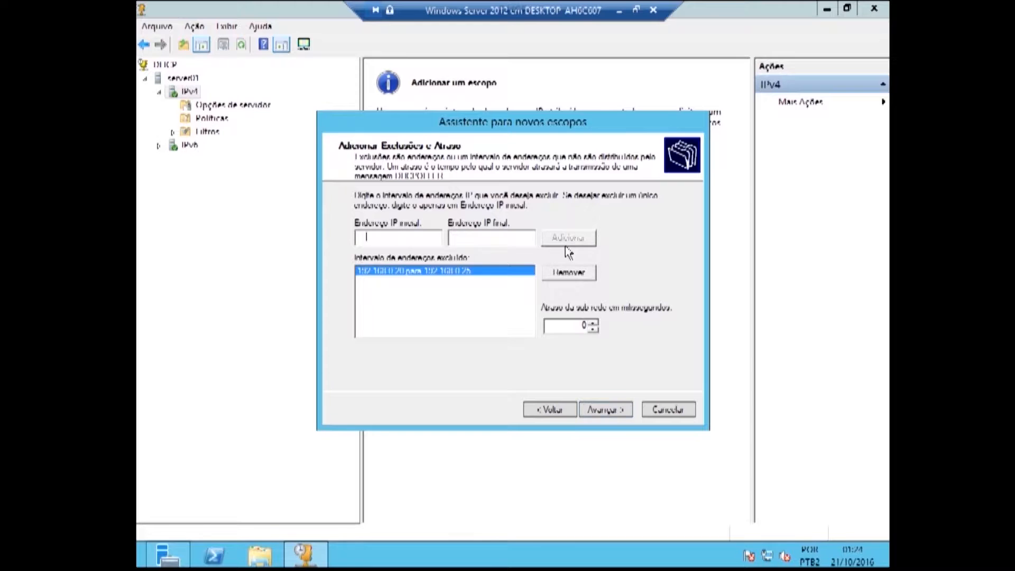
{"action": "left_click", "coordinate": [605, 410]}
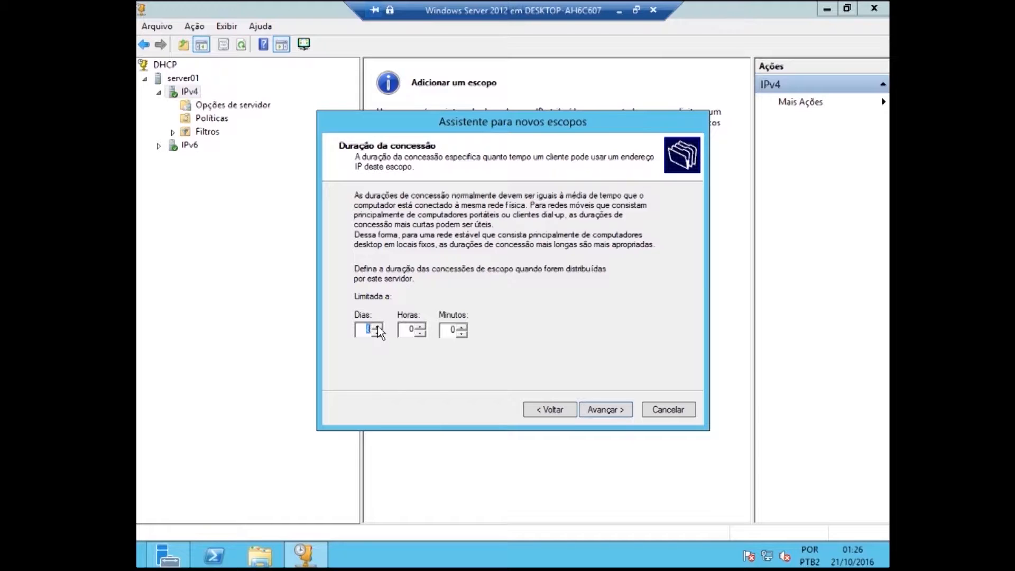
- Adjust the days of the lease duration, skip configuring the DHCP options, and finish the new scope wizard
{"action": "left_click", "coordinate": [379, 334]}
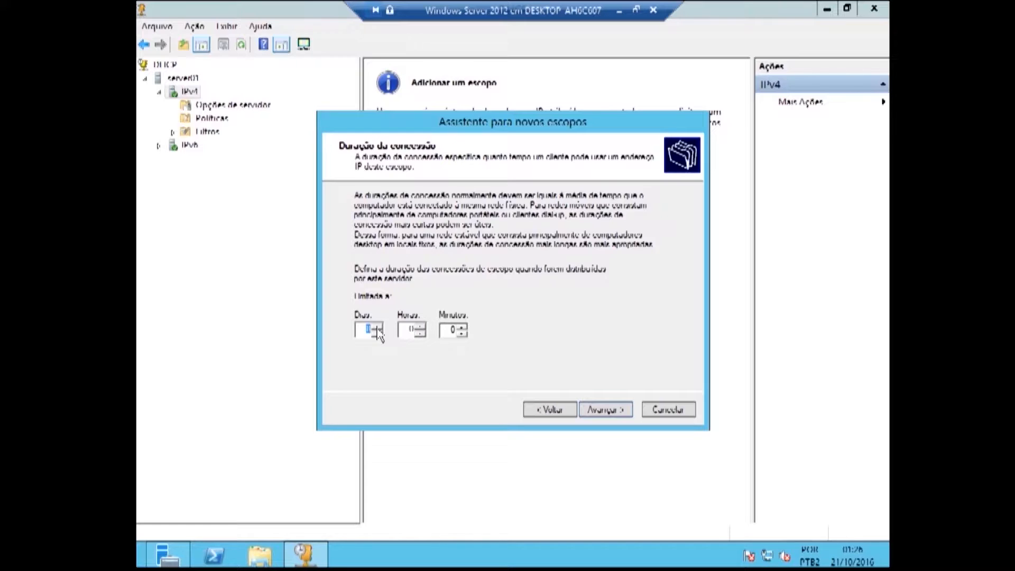
{"action": "left_click", "coordinate": [368, 330]}
{"action": "left_click", "coordinate": [603, 411]}
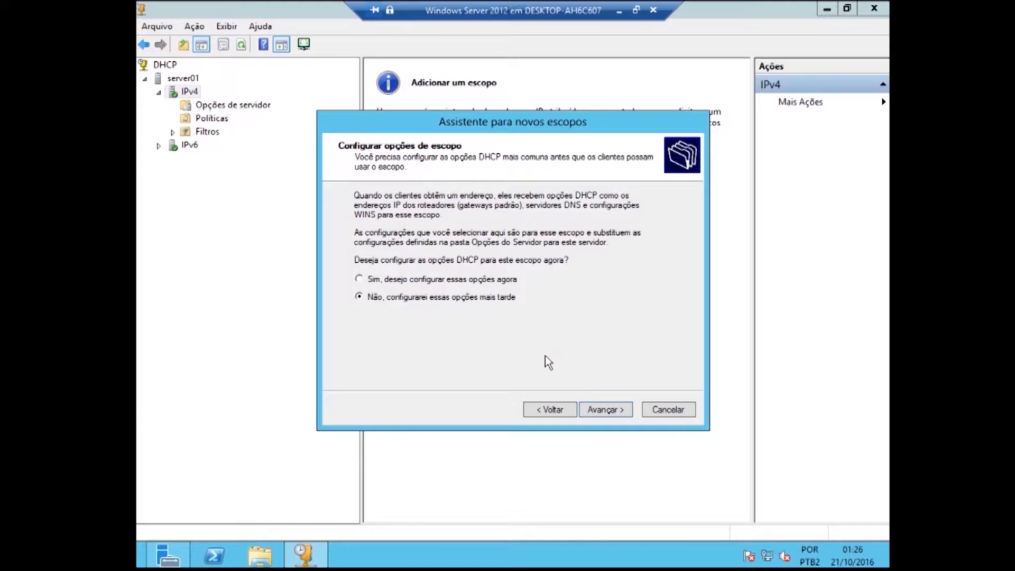
{"action": "left_click", "coordinate": [601, 411]}
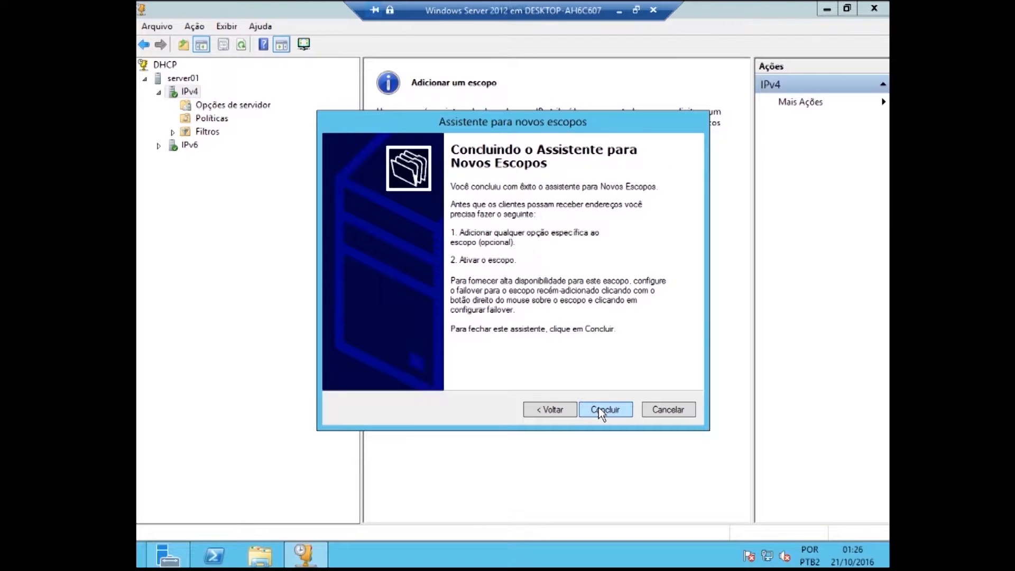
{"action": "left_click", "coordinate": [594, 412]}
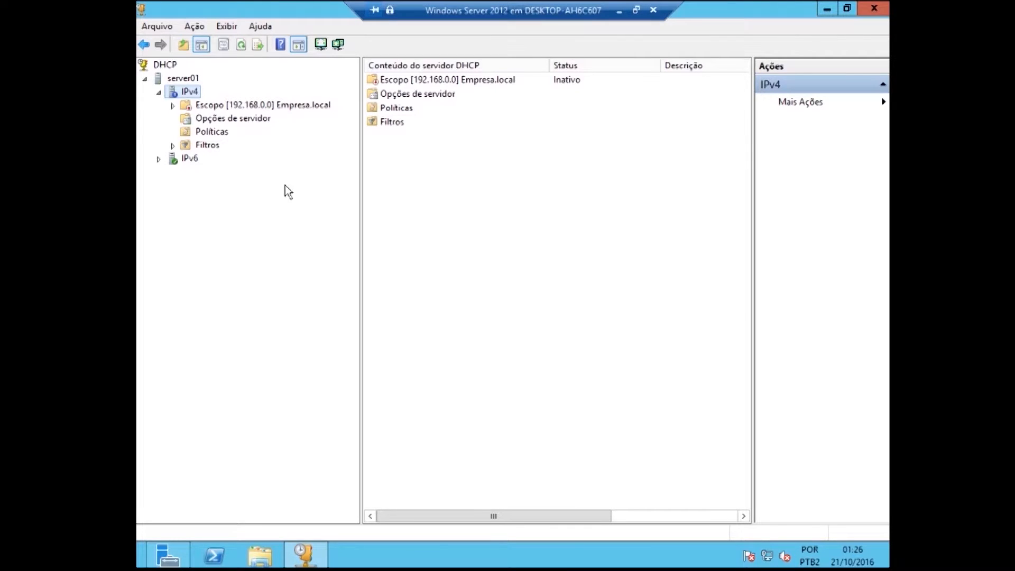
- Expand the new Empresa.local scope under IPv4 and activate it
{"action": "double_click", "coordinate": [200, 106]}
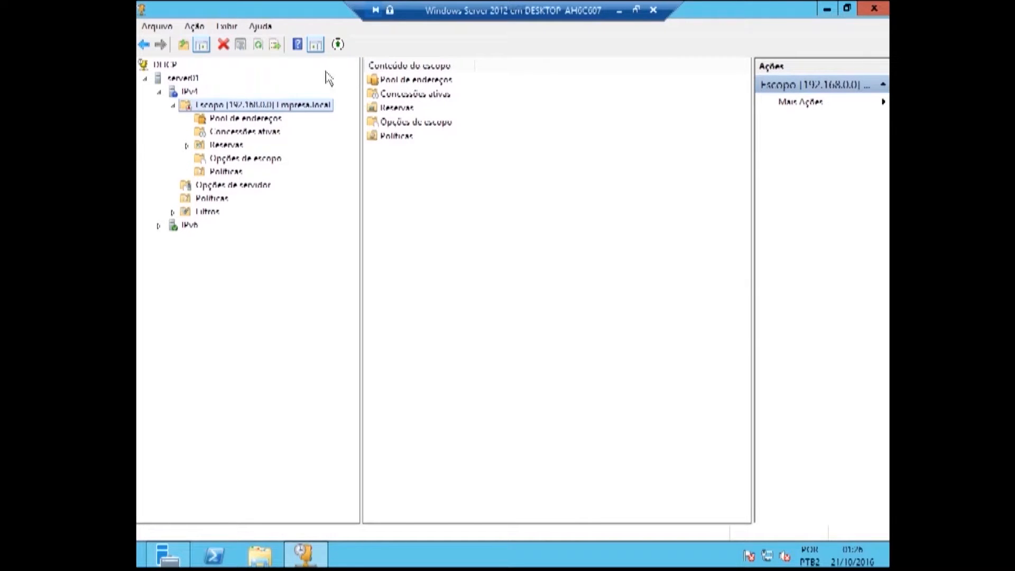
{"action": "left_click", "coordinate": [338, 45]}
- Review the scope's address pool with its distribution and exclusion ranges, its active leases and its reservations
{"action": "left_click", "coordinate": [237, 119]}
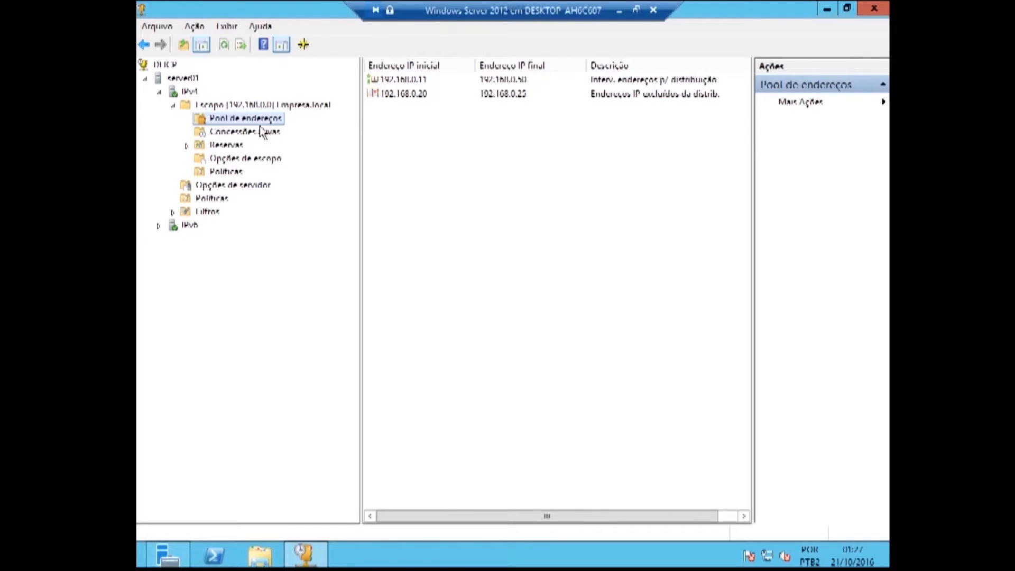
{"action": "left_click", "coordinate": [443, 82]}
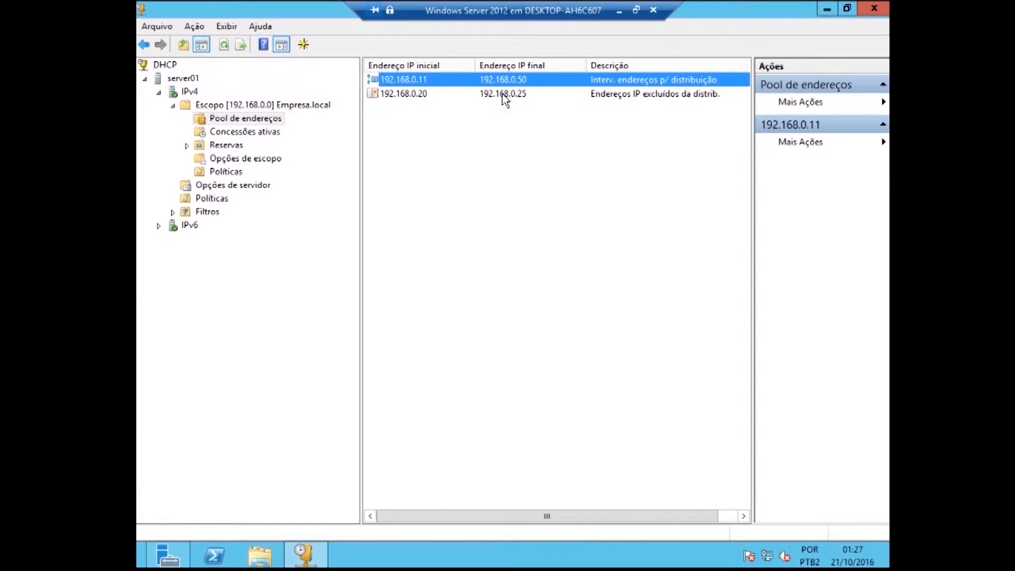
{"action": "left_click", "coordinate": [465, 93]}
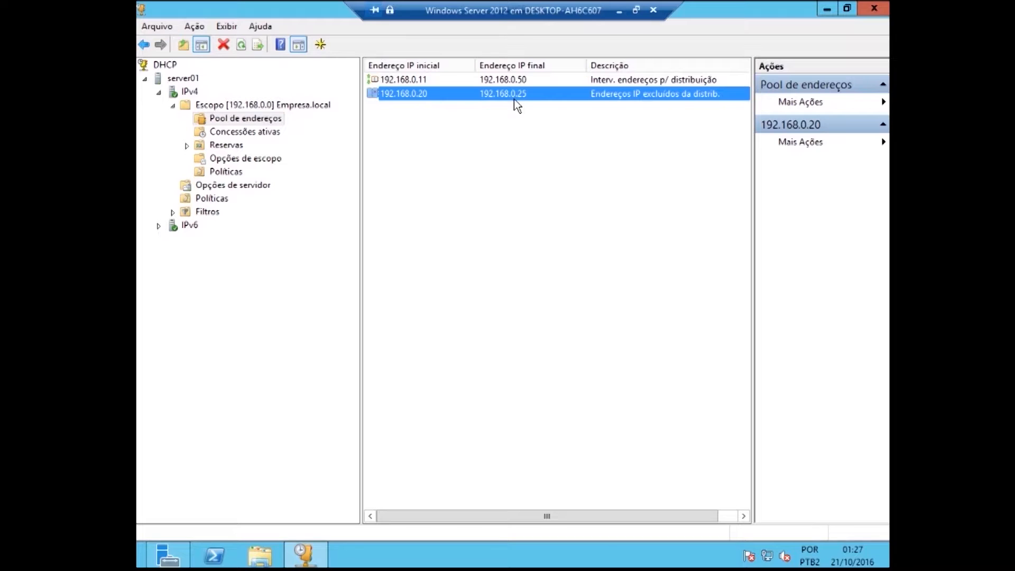
{"action": "left_click", "coordinate": [274, 137]}
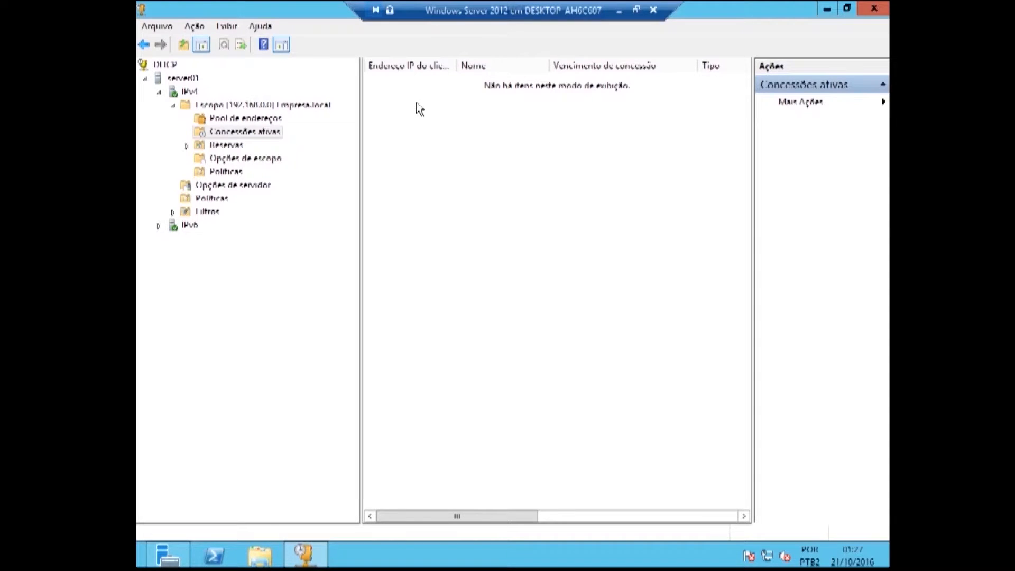
{"action": "left_click", "coordinate": [224, 145]}
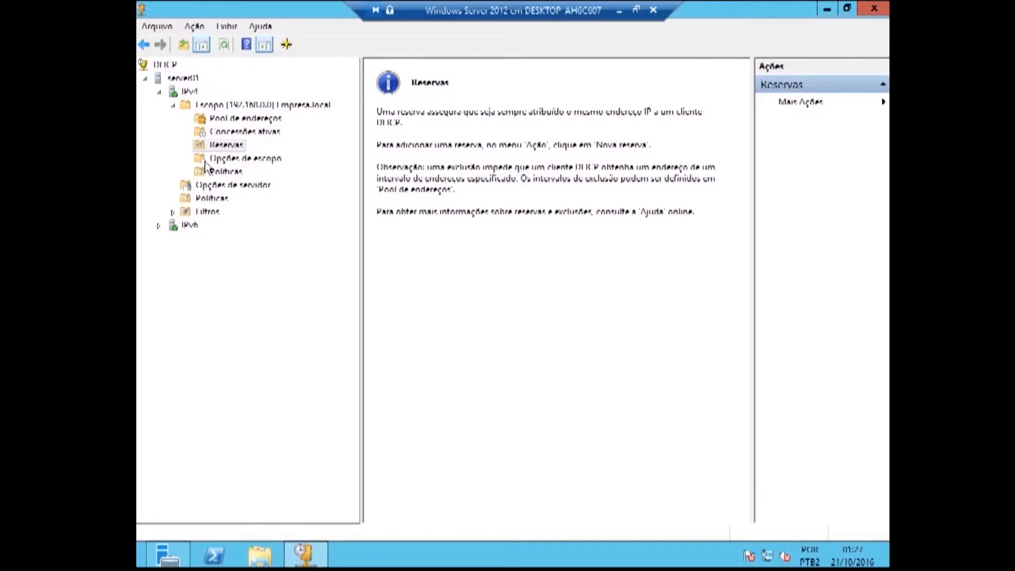
- Open the configuration of the Empresa.local scope's options
{"action": "left_click", "coordinate": [237, 161]}
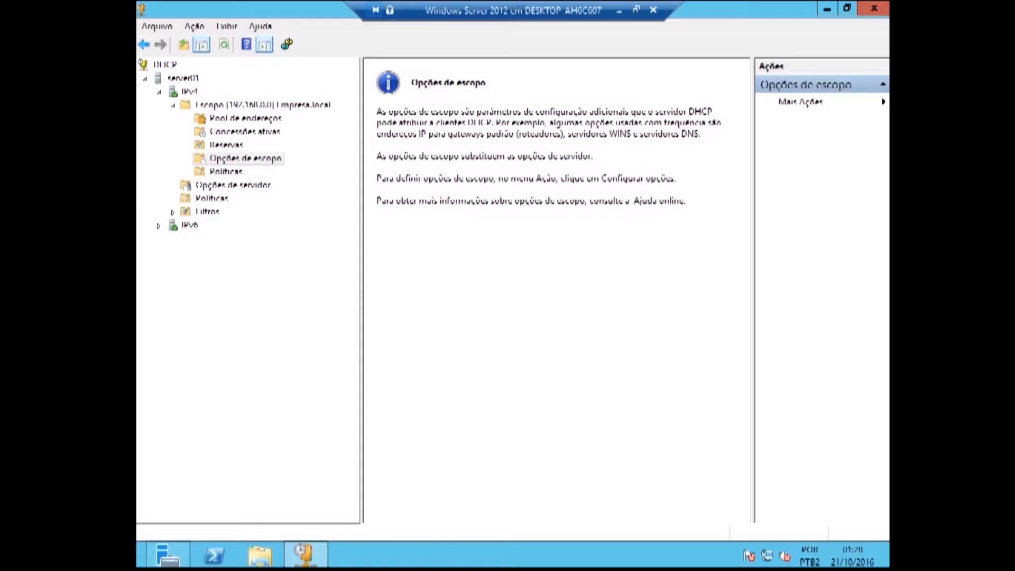
{"action": "right_click", "coordinate": [269, 161]}
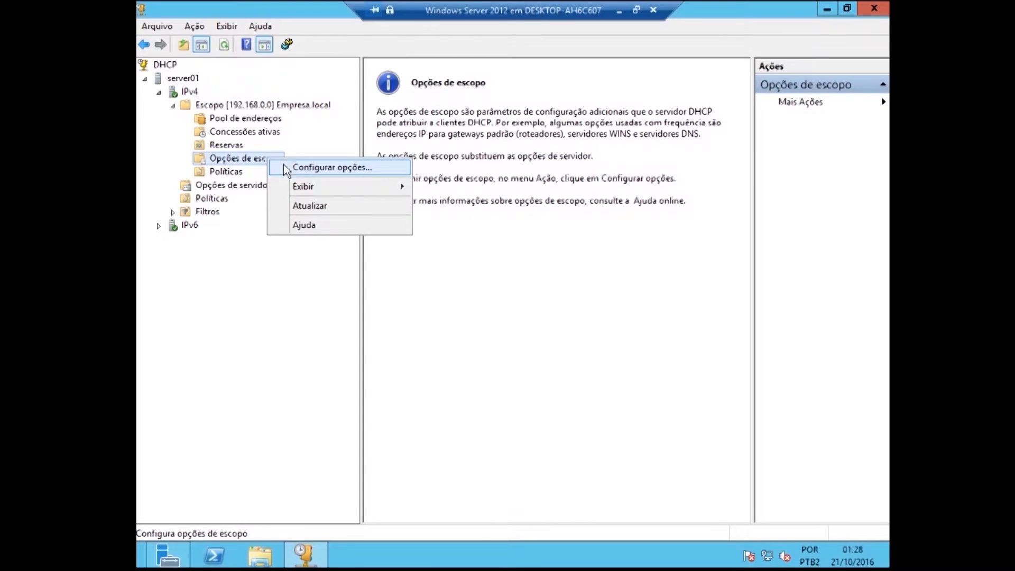
{"action": "left_click", "coordinate": [256, 158]}
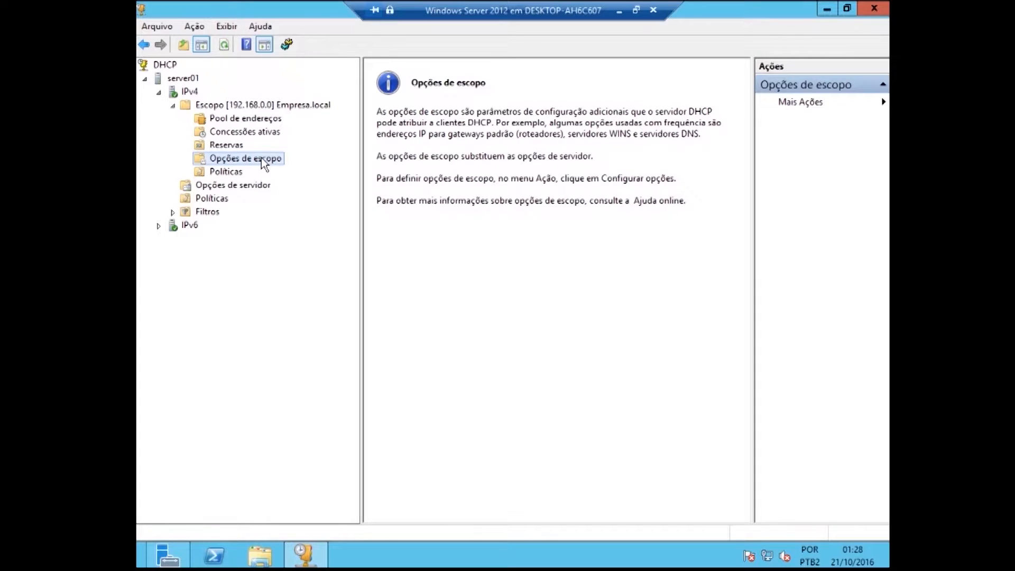
{"action": "right_click", "coordinate": [267, 158]}
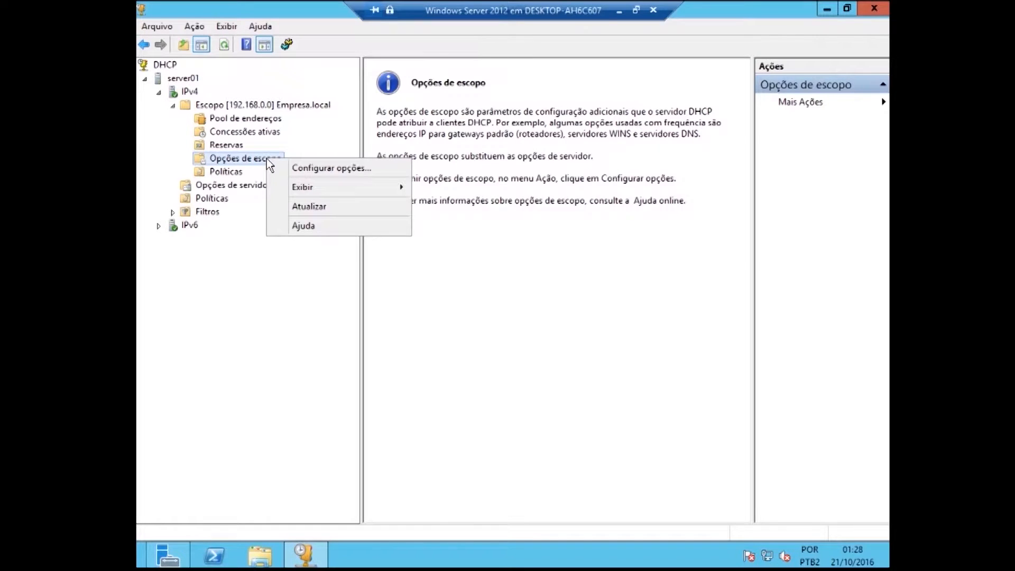
{"action": "left_click", "coordinate": [293, 168]}
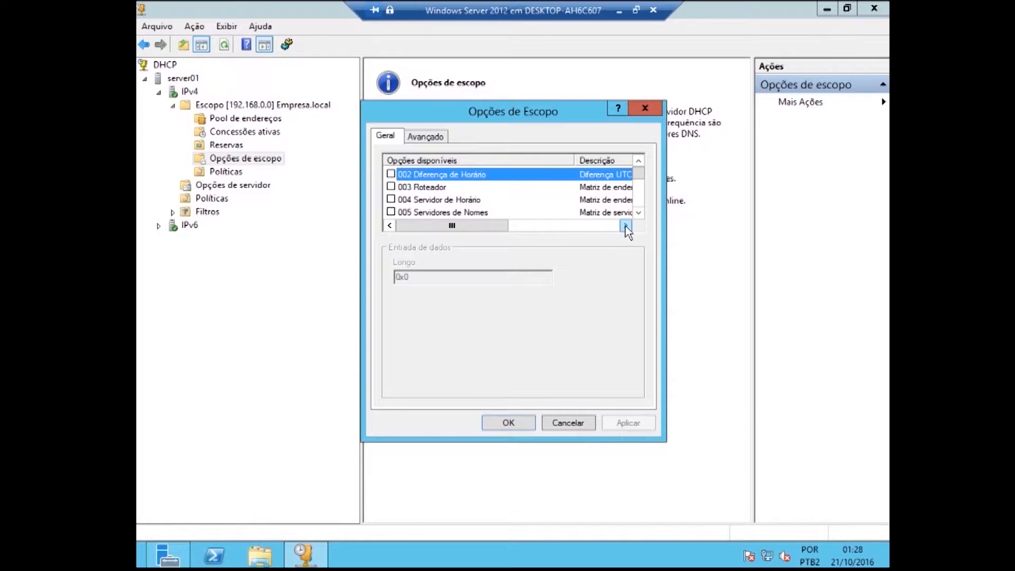
- Look through the list of available scope options and return to its beginning
{"action": "left_click", "coordinate": [642, 213]}
{"action": "left_click", "coordinate": [642, 212]}
{"action": "left_click", "coordinate": [642, 213]}
{"action": "left_click", "coordinate": [642, 212]}
{"action": "left_click", "coordinate": [642, 213]}
{"action": "left_click", "coordinate": [642, 212]}
{"action": "double_click", "coordinate": [643, 212]}
{"action": "double_click", "coordinate": [642, 213]}
{"action": "double_click", "coordinate": [643, 212]}
{"action": "double_click", "coordinate": [642, 213]}
{"action": "double_click", "coordinate": [643, 213]}
{"action": "left_click", "coordinate": [643, 213]}
{"action": "double_click", "coordinate": [639, 163]}
{"action": "double_click", "coordinate": [638, 163]}
{"action": "left_click", "coordinate": [639, 163]}
{"action": "double_click", "coordinate": [638, 163]}
{"action": "left_click", "coordinate": [639, 163]}
{"action": "double_click", "coordinate": [638, 162]}
{"action": "left_click", "coordinate": [639, 162]}
{"action": "double_click", "coordinate": [639, 162]}
{"action": "left_click", "coordinate": [639, 162]}
{"action": "double_click", "coordinate": [639, 162]}
{"action": "left_click", "coordinate": [639, 165]}
- Enable the 003 Roteador scope option and add 192.168.0.1 as the router address
{"action": "left_click", "coordinate": [416, 188]}
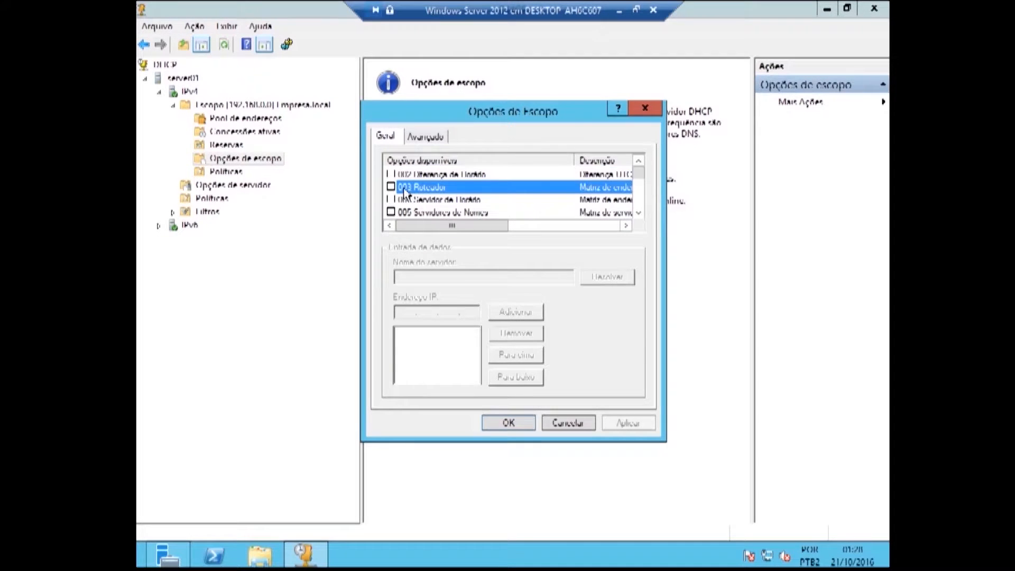
{"action": "left_click", "coordinate": [392, 187]}
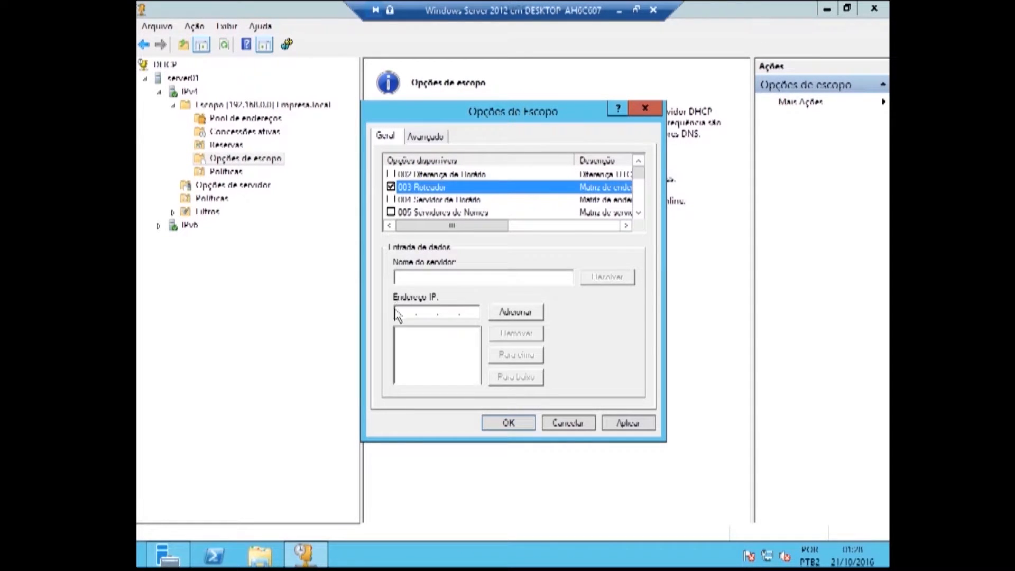
{"action": "left_click", "coordinate": [406, 312]}
{"action": "type", "text": "192.1"}
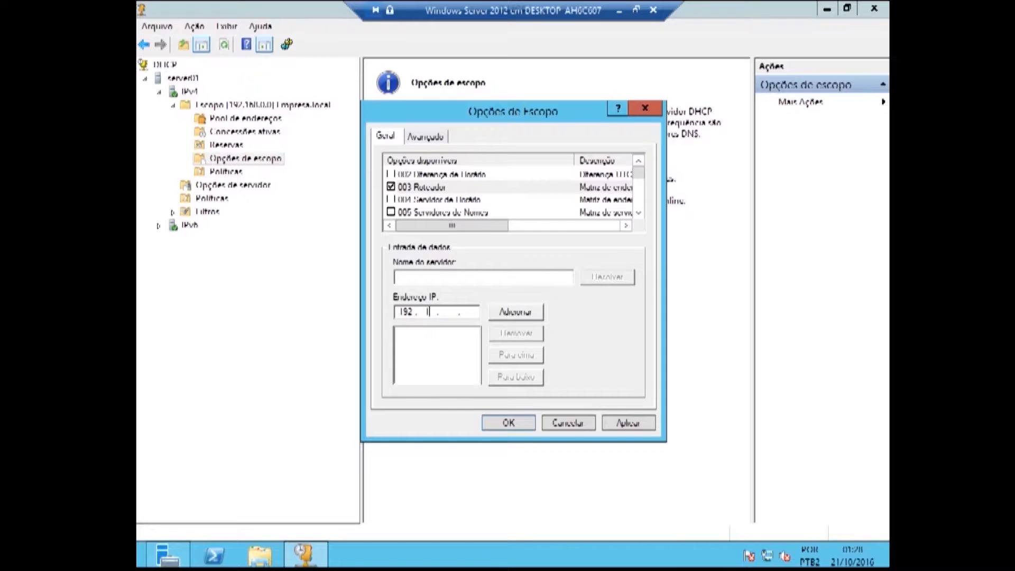
{"action": "type", "text": "68.0.1"}
{"action": "left_click", "coordinate": [504, 315]}
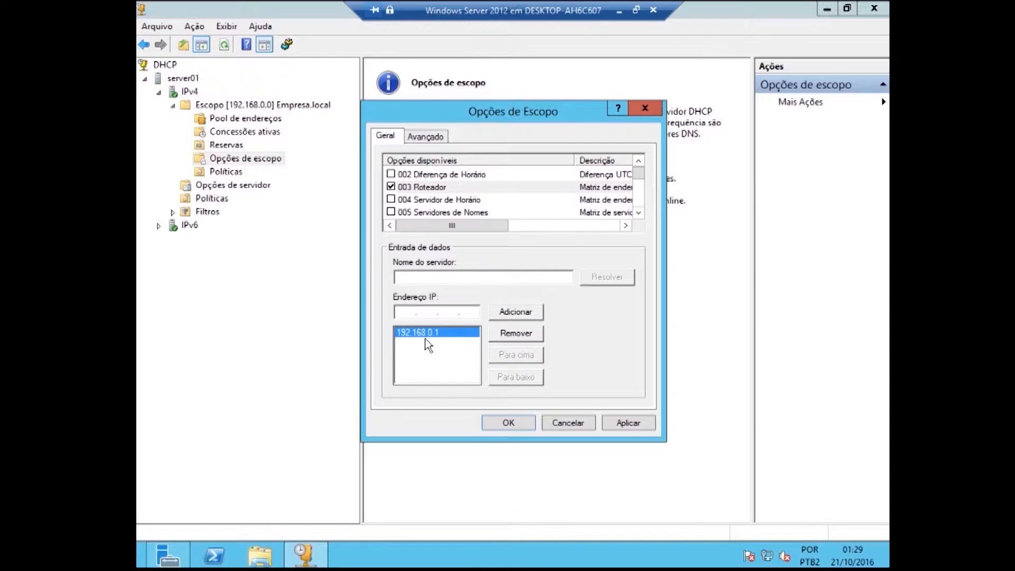
- Enable the 006 Servidores DNS scope option and add 192.168.0.1 as the DNS server, accepting it despite failed validation
{"action": "left_click", "coordinate": [427, 190]}
{"action": "scroll", "coordinate": [427, 190], "scroll_direction": "down", "scroll_amount": 1}
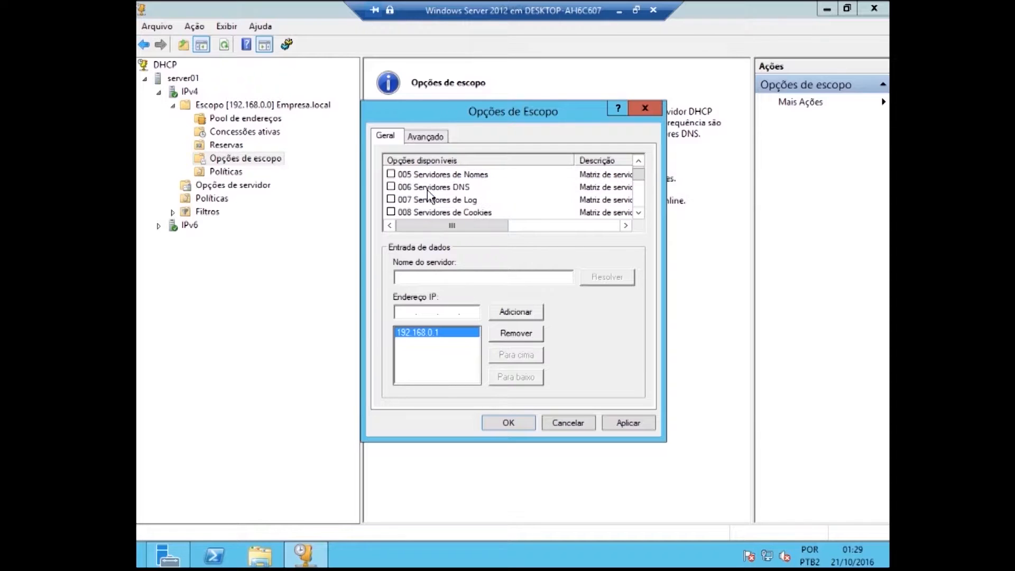
{"action": "left_click", "coordinate": [427, 187]}
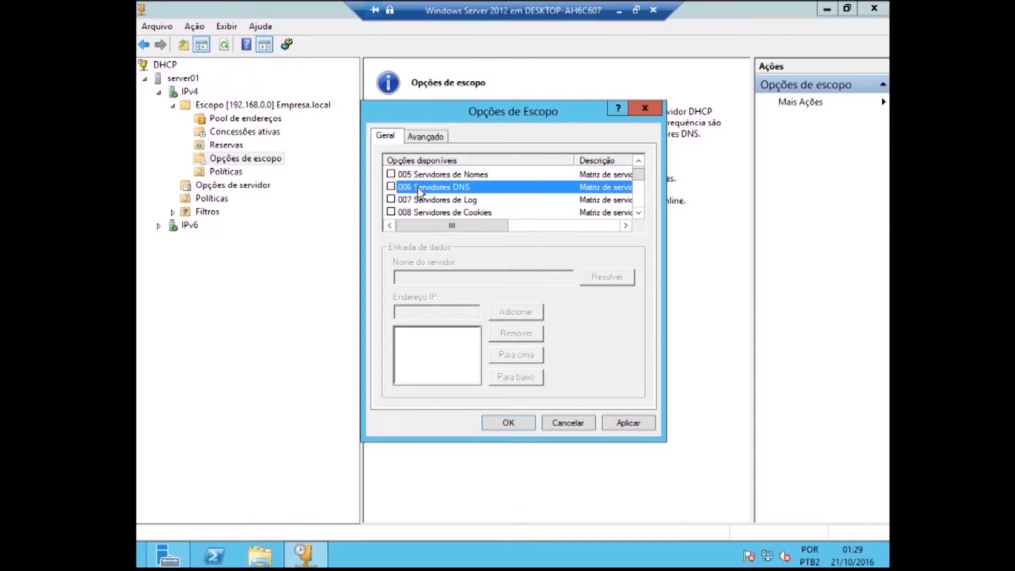
{"action": "left_click", "coordinate": [391, 186]}
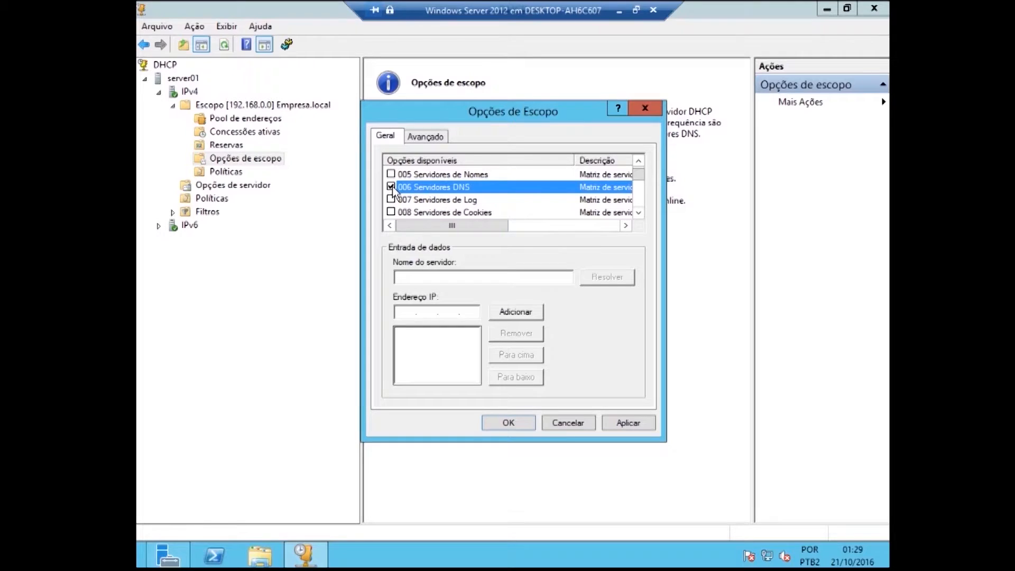
{"action": "left_click", "coordinate": [409, 308]}
{"action": "type", "text": "1"}
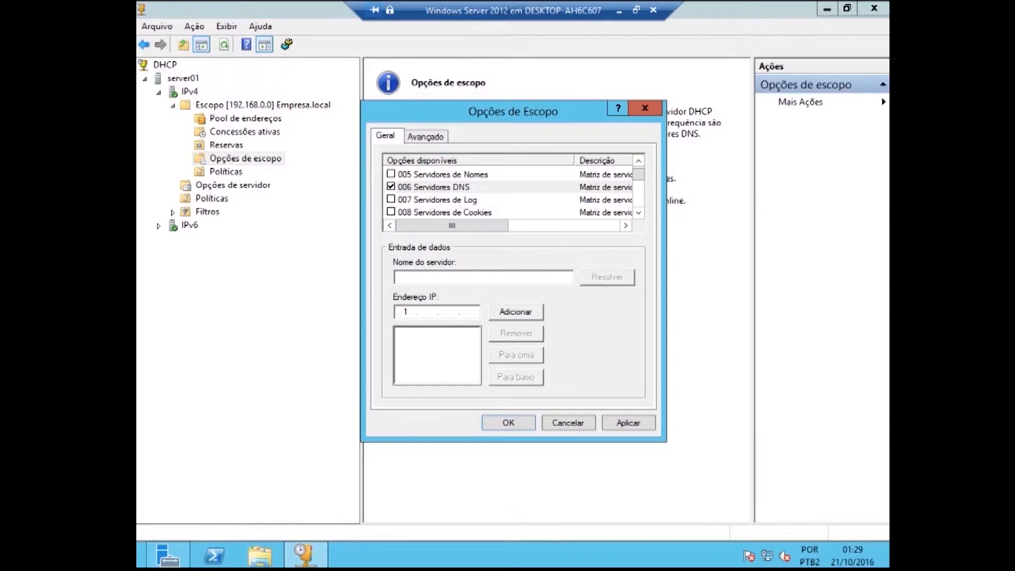
{"action": "type", "text": "92 . 168 . 0 . 1"}
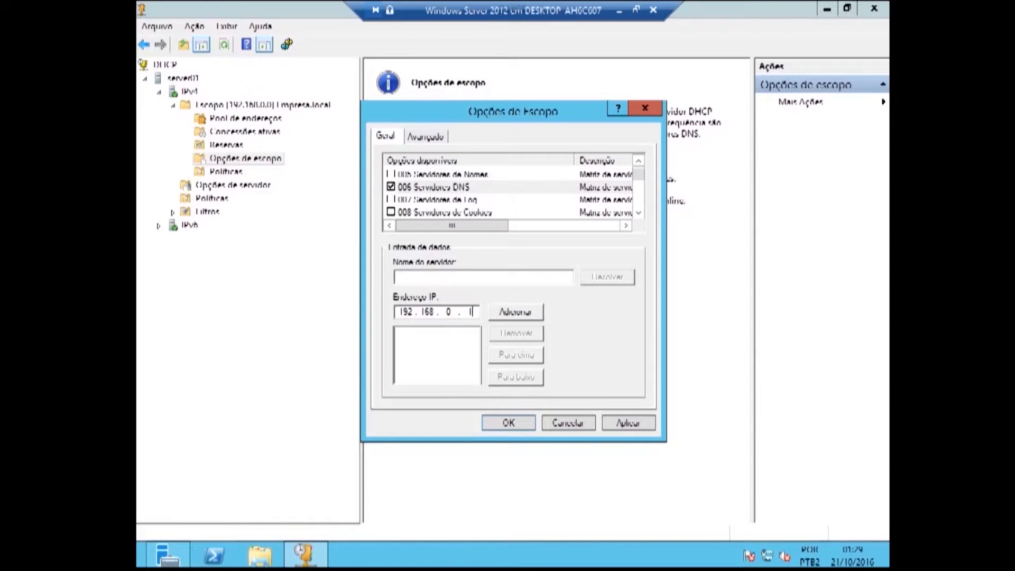
{"action": "left_click", "coordinate": [505, 312]}
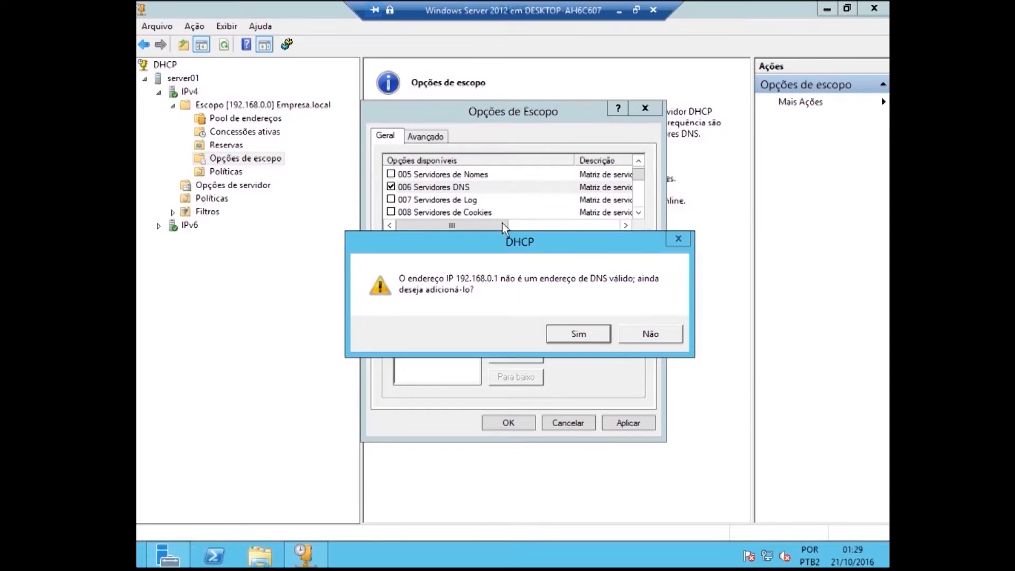
{"action": "left_click", "coordinate": [591, 336]}
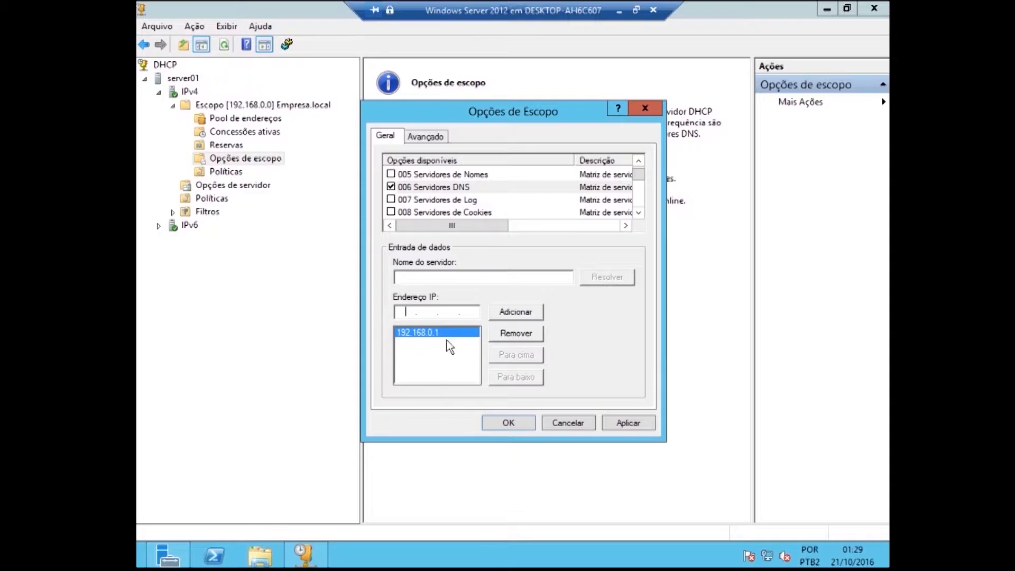
- Apply the router and DNS scope options, close their configuration, and check both entries in the scope's option list
{"action": "left_click", "coordinate": [614, 424]}
{"action": "key", "text": "Return"}
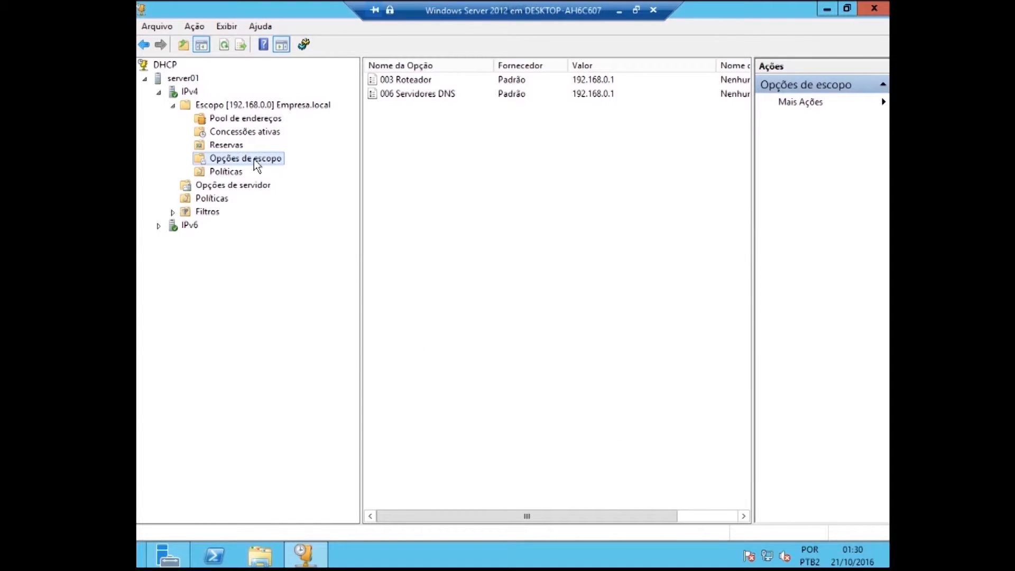
{"action": "left_click", "coordinate": [423, 82]}
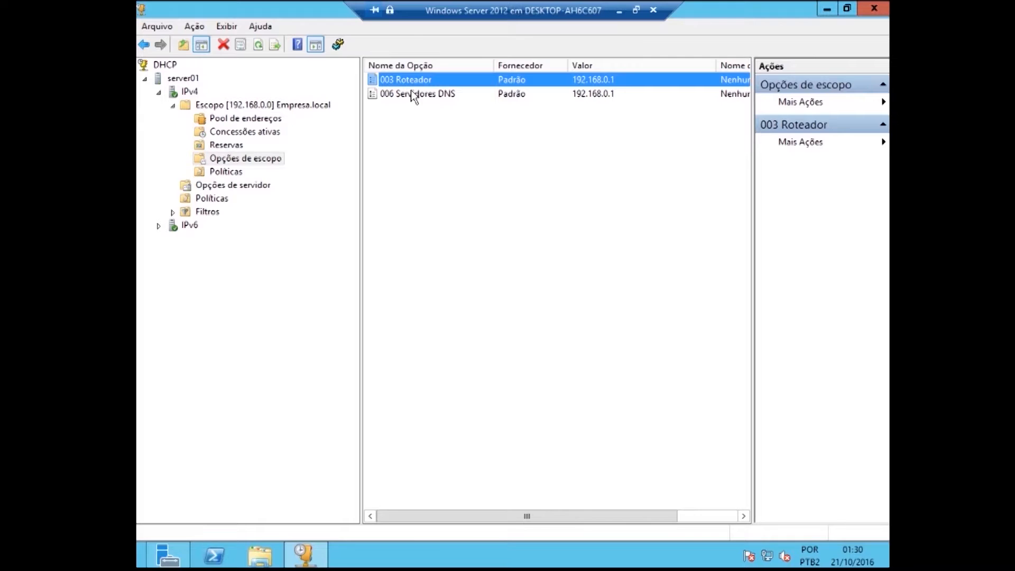
{"action": "left_click", "coordinate": [411, 95]}
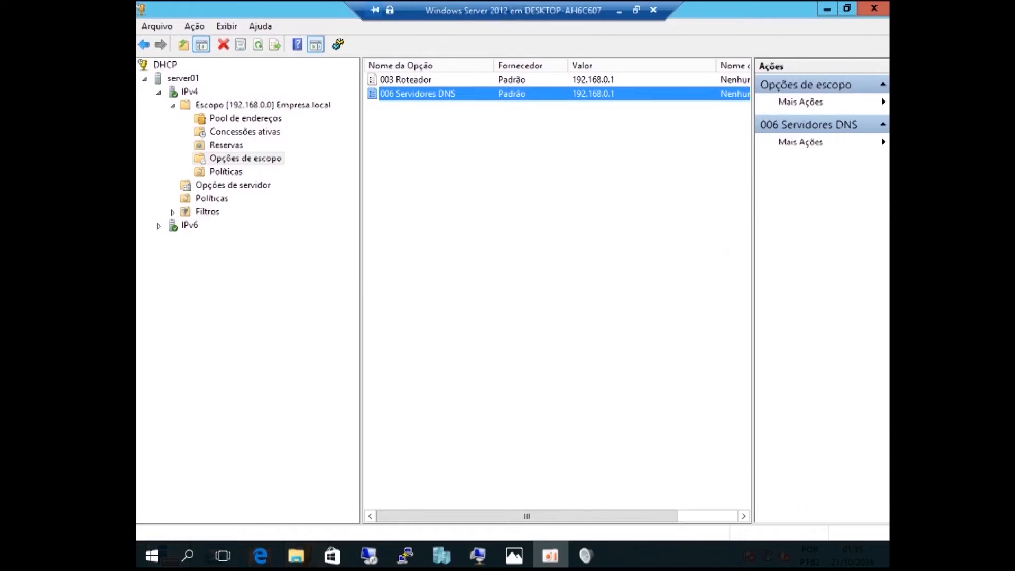
- Switch to the Windows 7 virtual machine and show it in full-screen mode
{"action": "key", "text": "alt+Tab"}
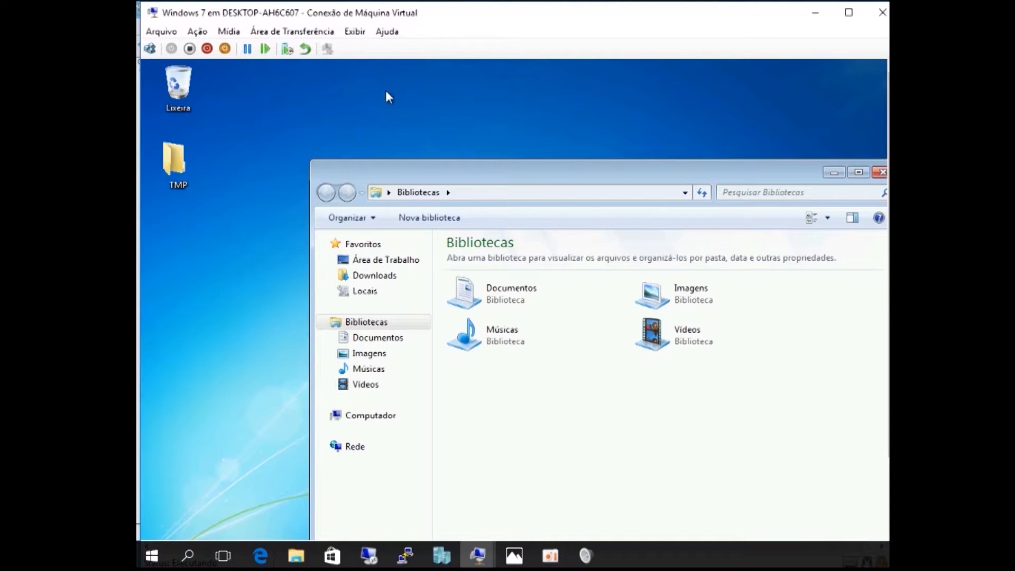
{"action": "left_click", "coordinate": [292, 31]}
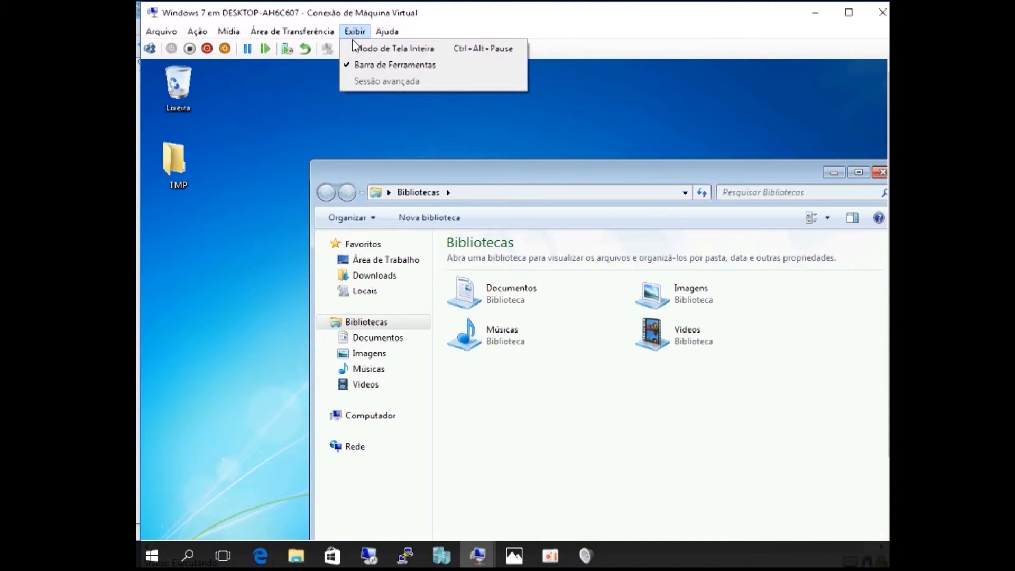
{"action": "left_click", "coordinate": [357, 48]}
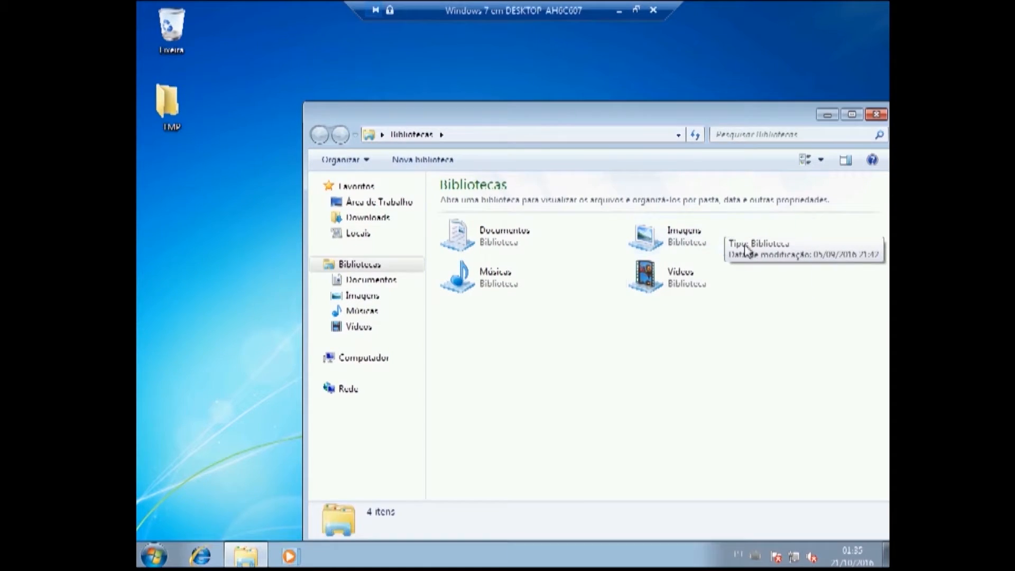
- Open the Network and Sharing Center on the Windows 7 client and go to its adapter settings
{"action": "right_click", "coordinate": [795, 560]}
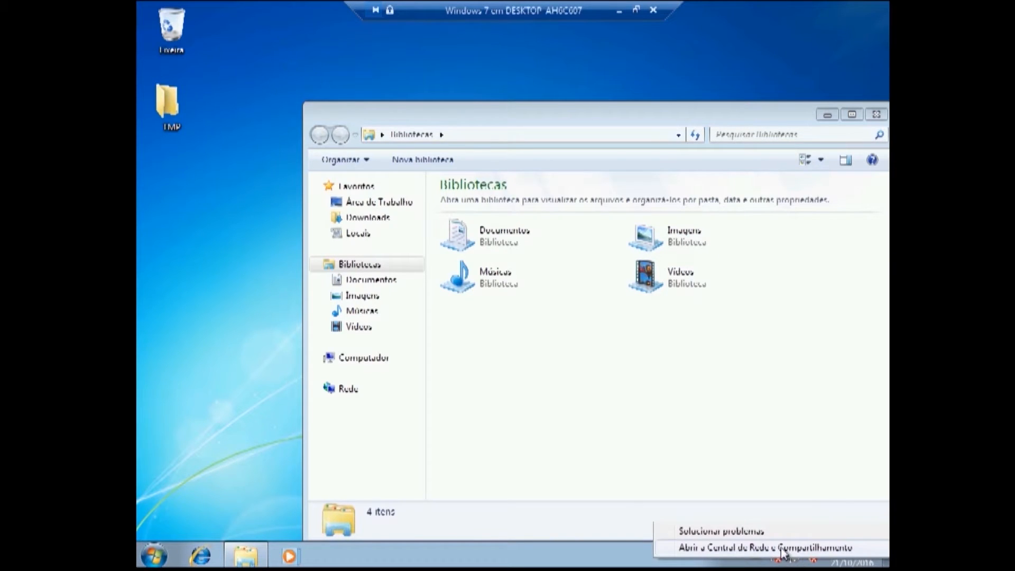
{"action": "left_click", "coordinate": [786, 547]}
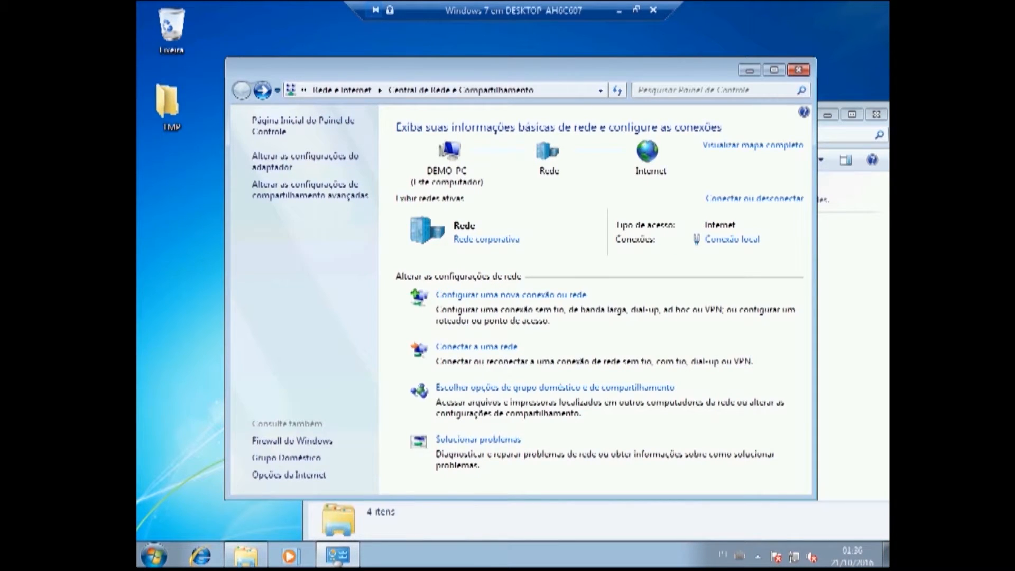
{"action": "left_click", "coordinate": [275, 162]}
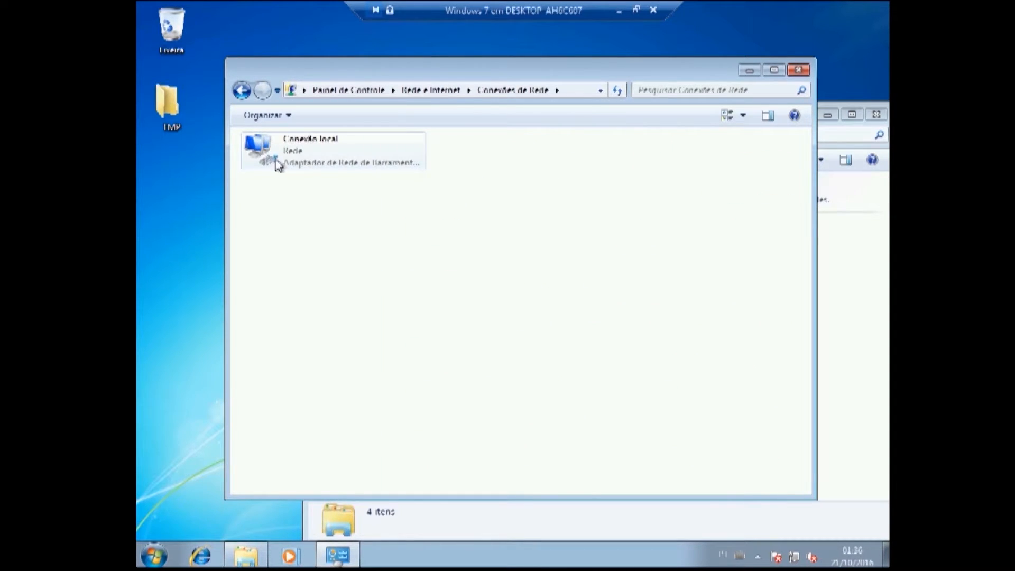
- Disable the Conexão local network adapter and enable it again to request a new address
{"action": "left_click", "coordinate": [288, 165]}
{"action": "right_click", "coordinate": [291, 161]}
{"action": "left_click", "coordinate": [318, 170]}
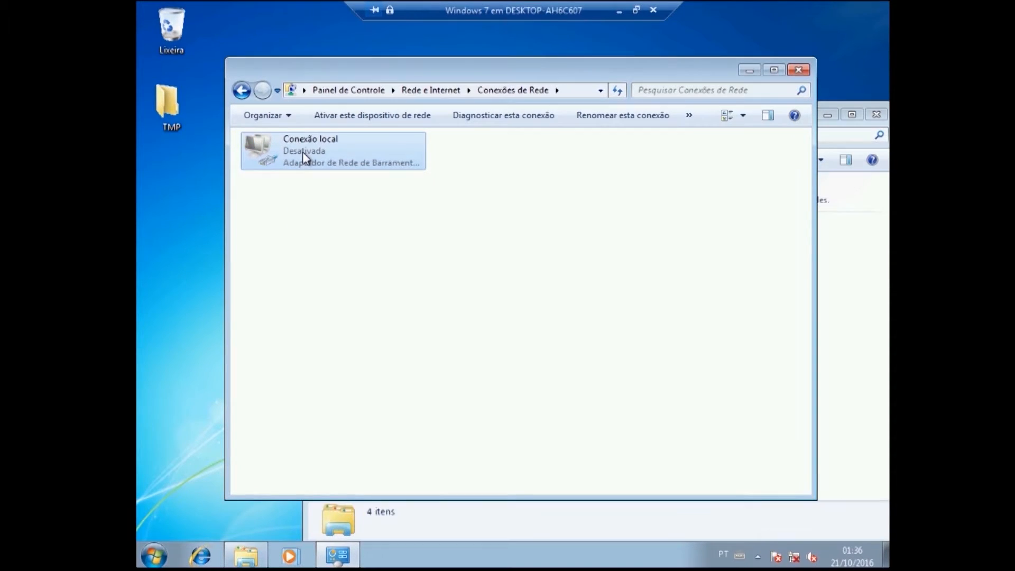
{"action": "right_click", "coordinate": [304, 153]}
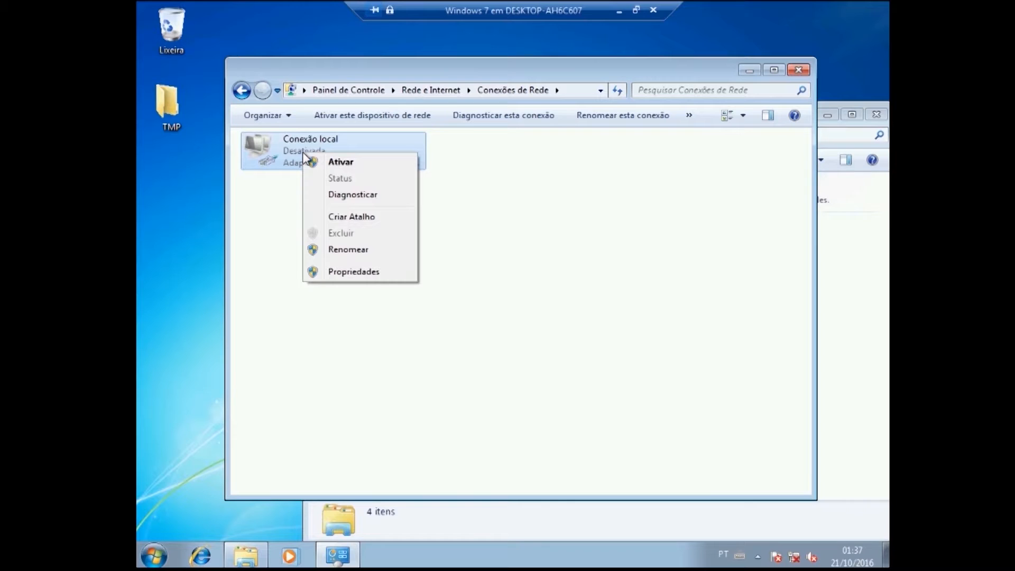
{"action": "left_click", "coordinate": [334, 161]}
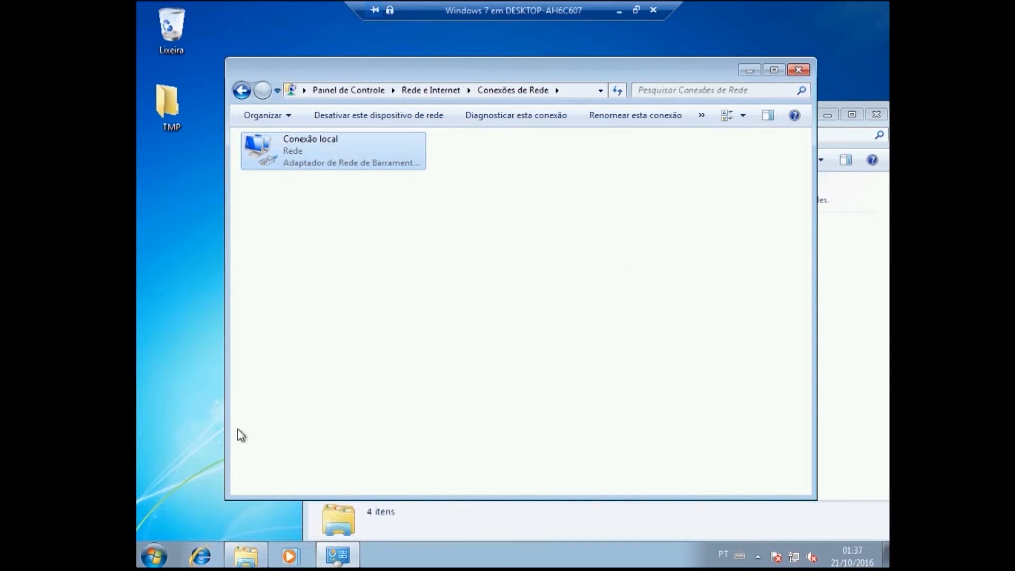
- Open a command prompt on the Windows 7 client and run ipconfig to check its IP configuration
{"action": "left_click", "coordinate": [154, 556]}
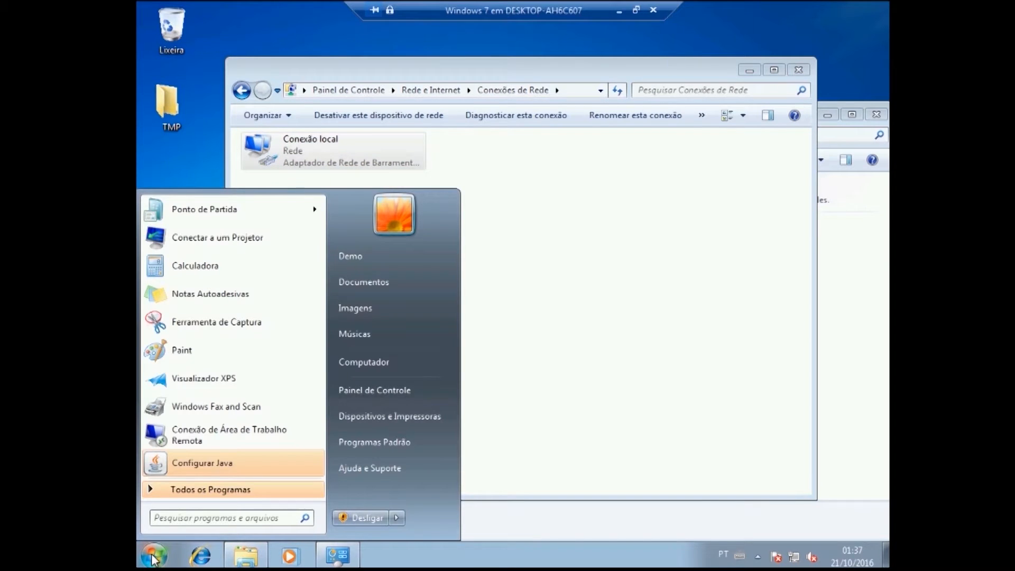
{"action": "type", "text": "cmd"}
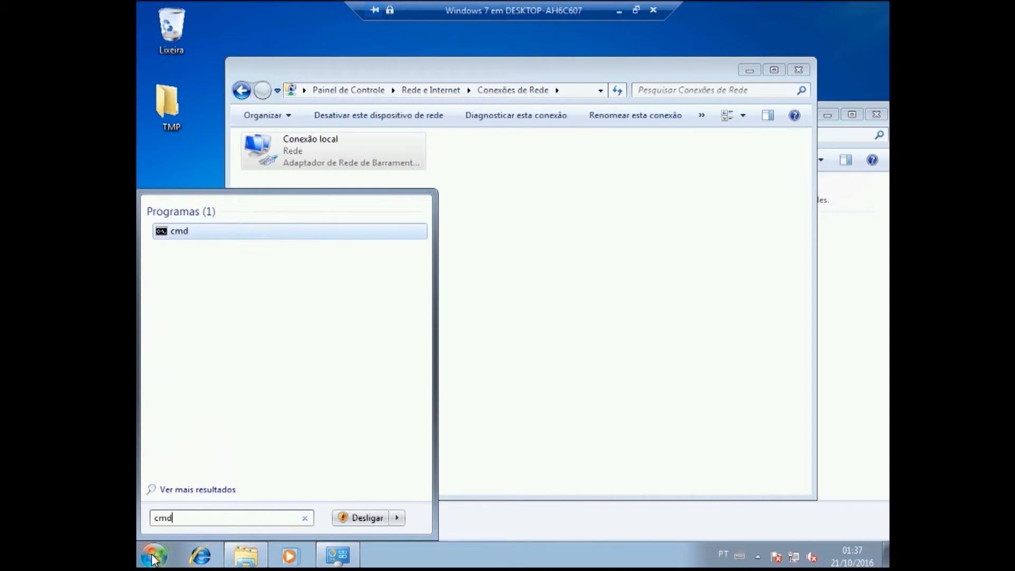
{"action": "key", "text": "Return"}
{"action": "type", "text": "ipco"}
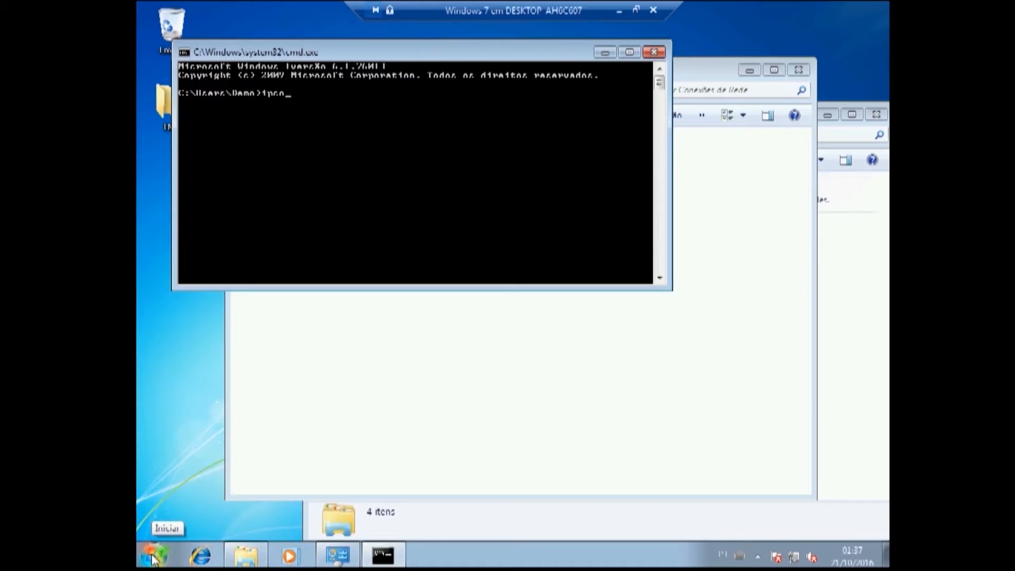
{"action": "type", "text": "nfig"}
{"action": "key", "text": "Return"}
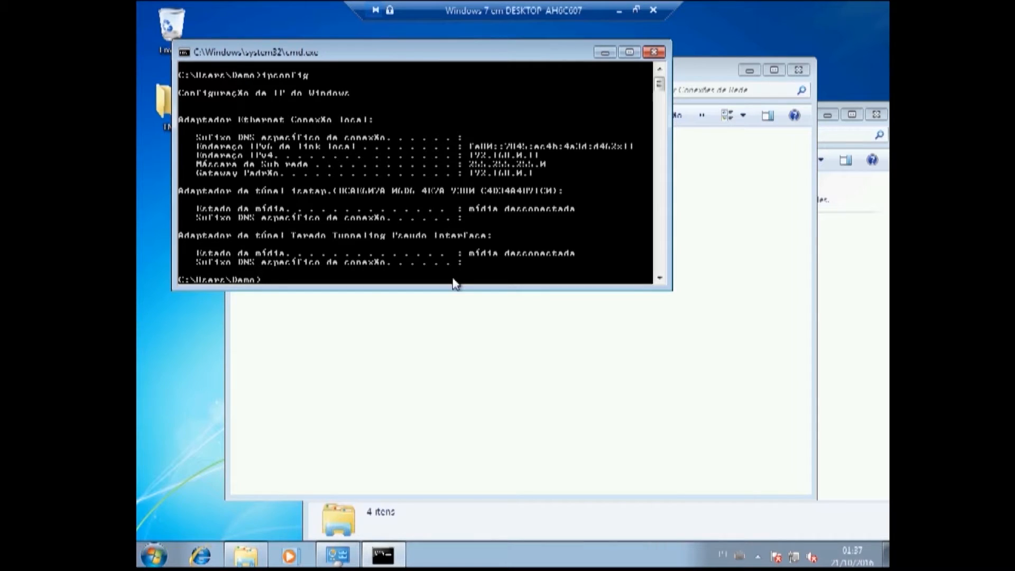
- List the client's full network configuration with ipconfig /all and examine its DHCP and DNS server entries
{"action": "key", "text": "Up"}
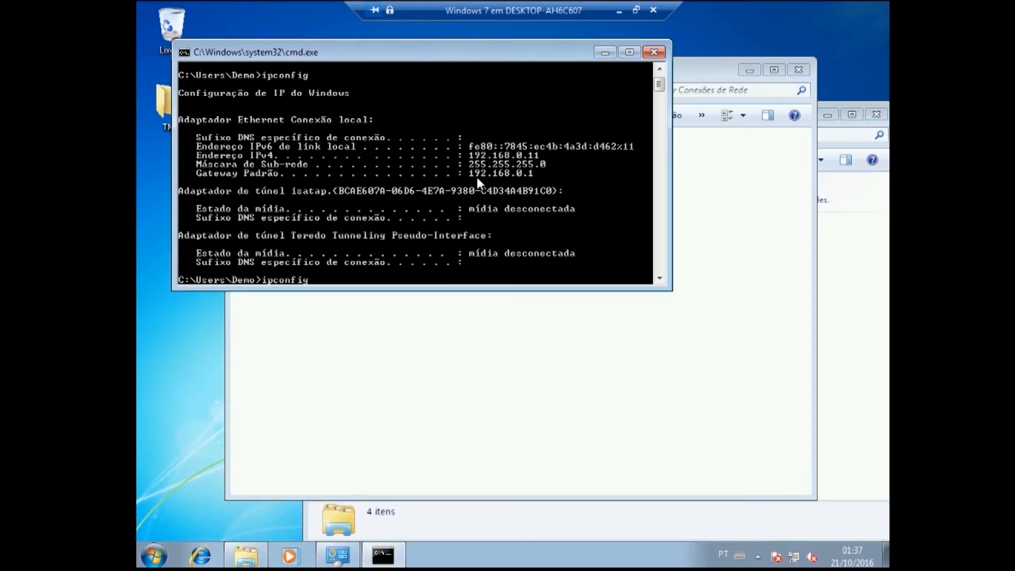
{"action": "type", "text": "all"}
{"action": "key", "text": "Return"}
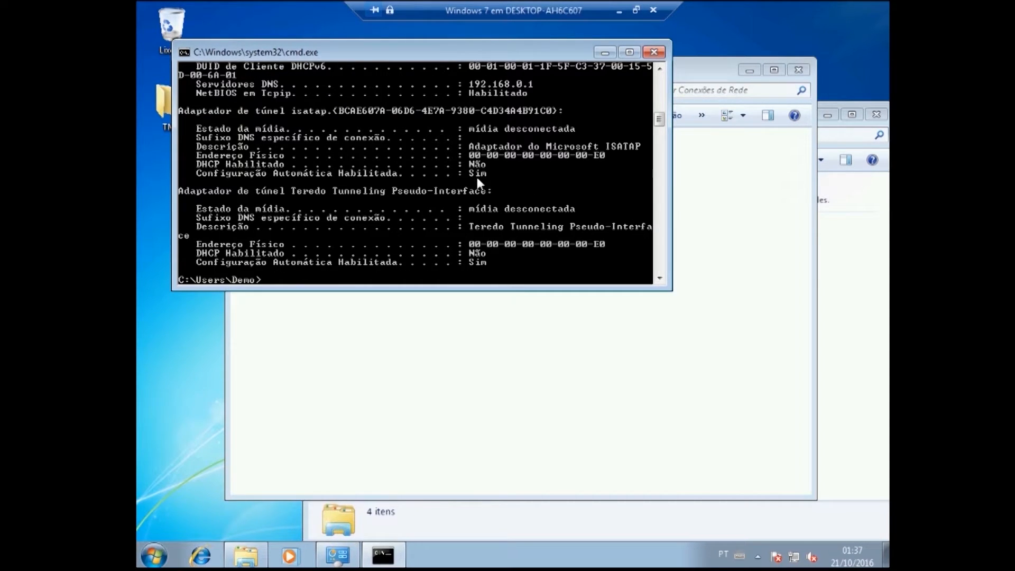
{"action": "scroll", "coordinate": [478, 176], "scroll_direction": "up", "scroll_amount": 1}
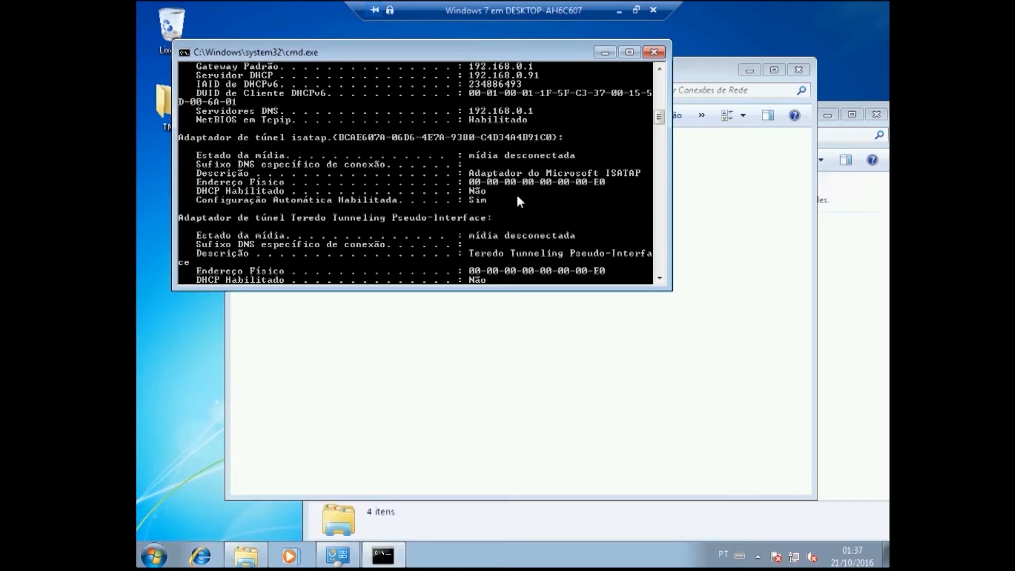
- Switch back to the Windows Server 2012 machine, refresh the scope's Concessões ativas list, and select the Demo-PC lease
{"action": "left_click", "coordinate": [616, 11]}
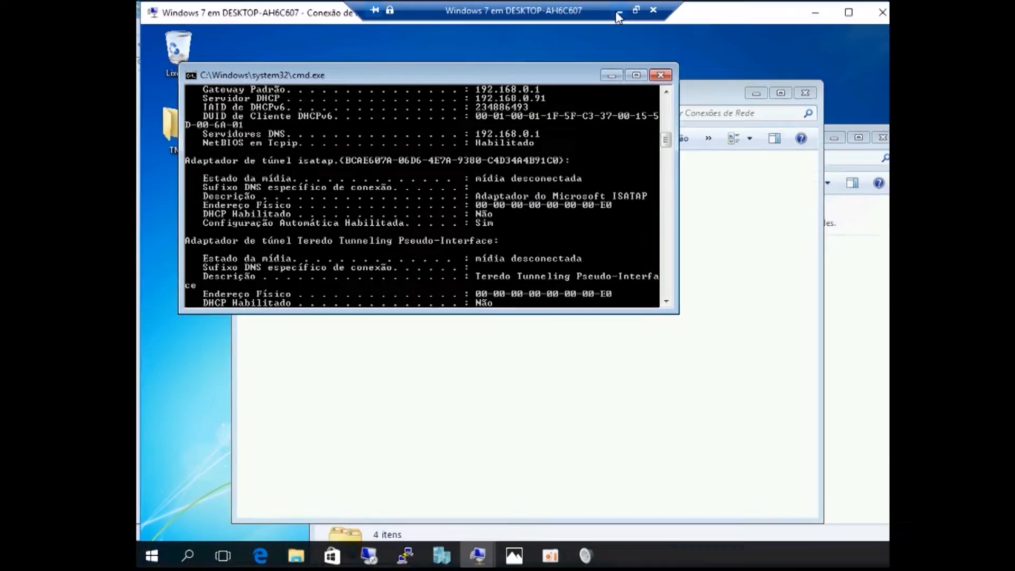
{"action": "left_click", "coordinate": [615, 11]}
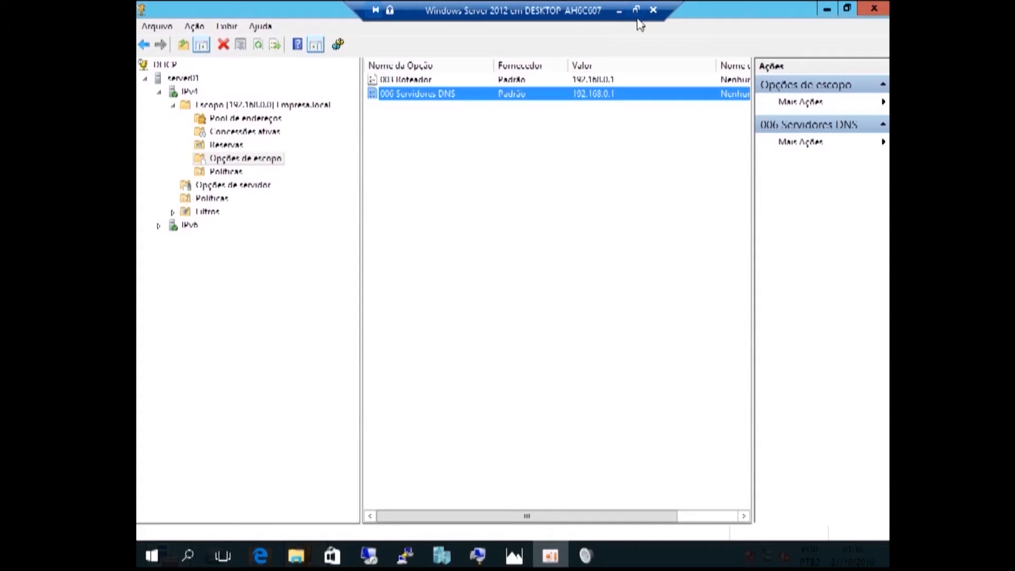
{"action": "left_click", "coordinate": [629, 197]}
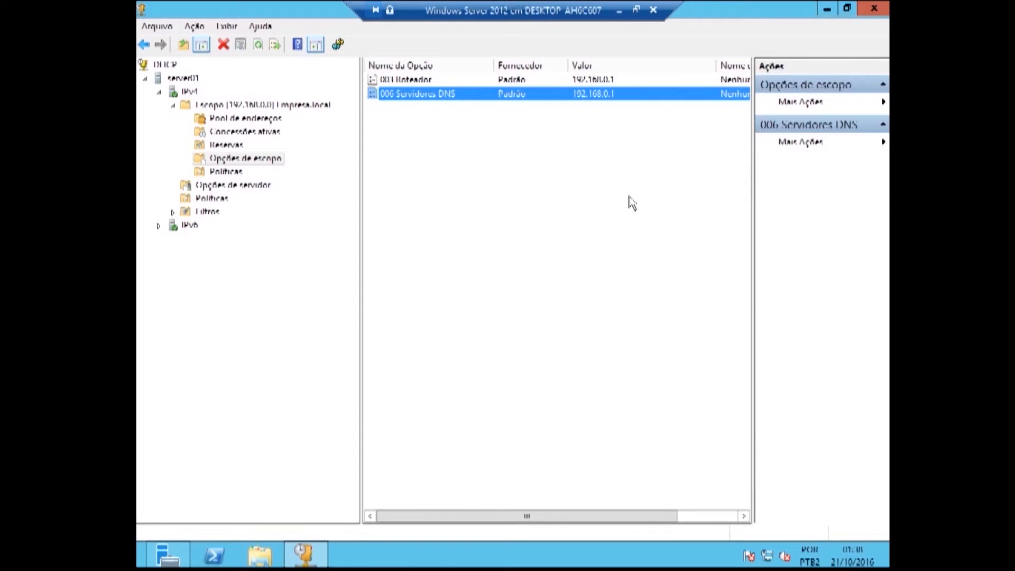
{"action": "left_click", "coordinate": [273, 136]}
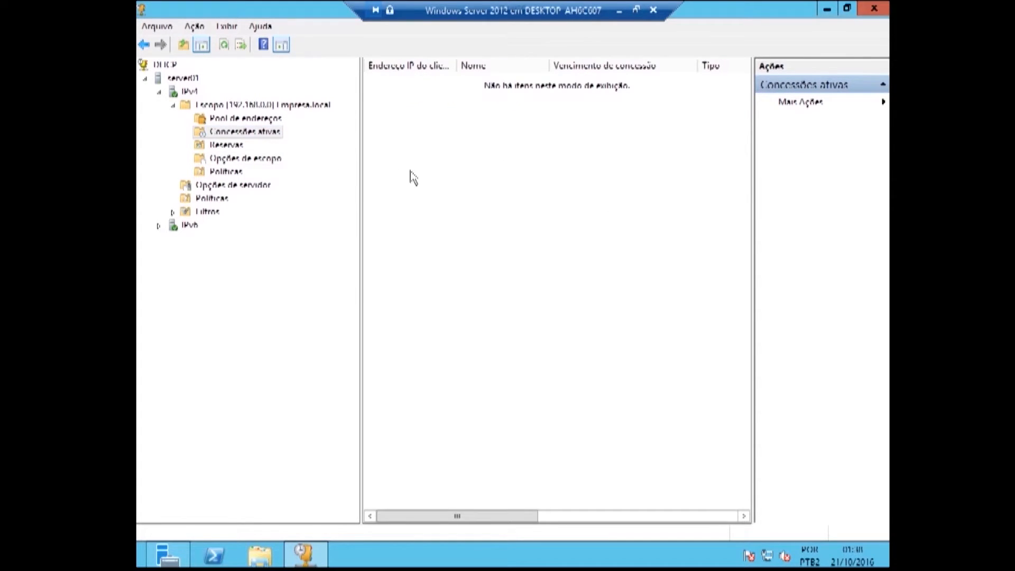
{"action": "left_click", "coordinate": [225, 45]}
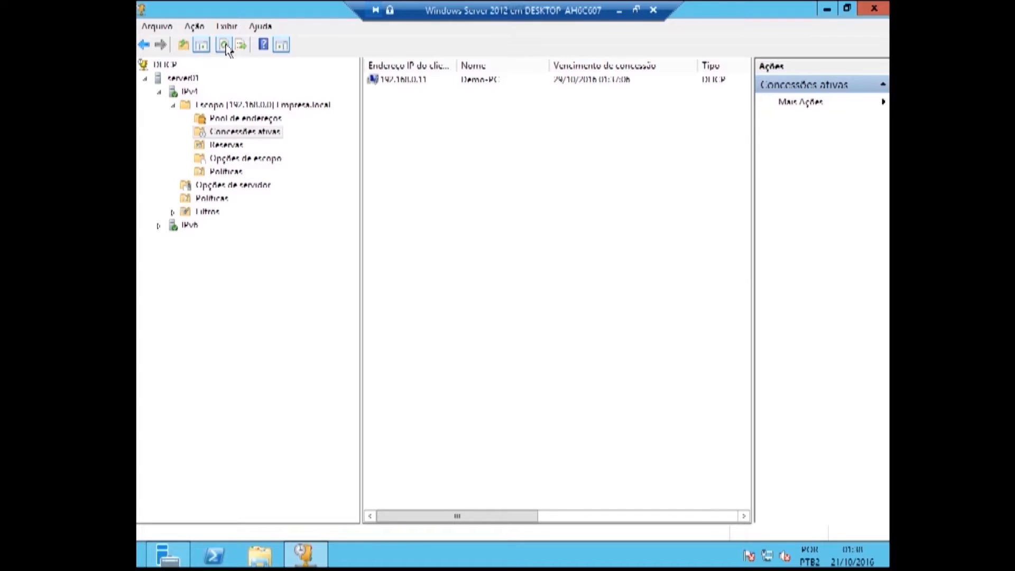
{"action": "left_click", "coordinate": [424, 87]}
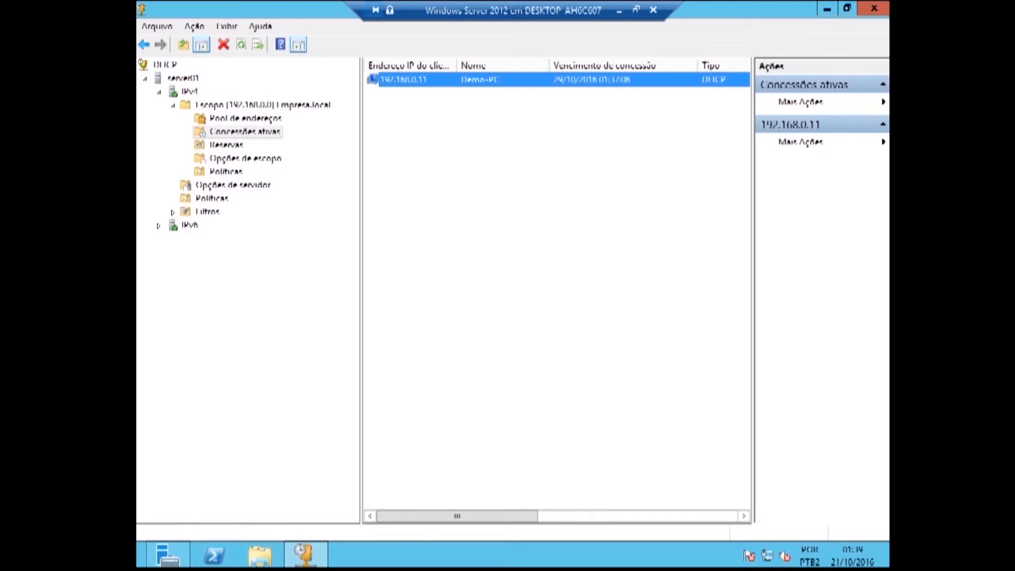
- Convert the active Demo-PC lease at 192.168.0.11 into a reservation and dismiss the resulting message
{"action": "left_click", "coordinate": [235, 144]}
{"action": "left_click", "coordinate": [234, 136]}
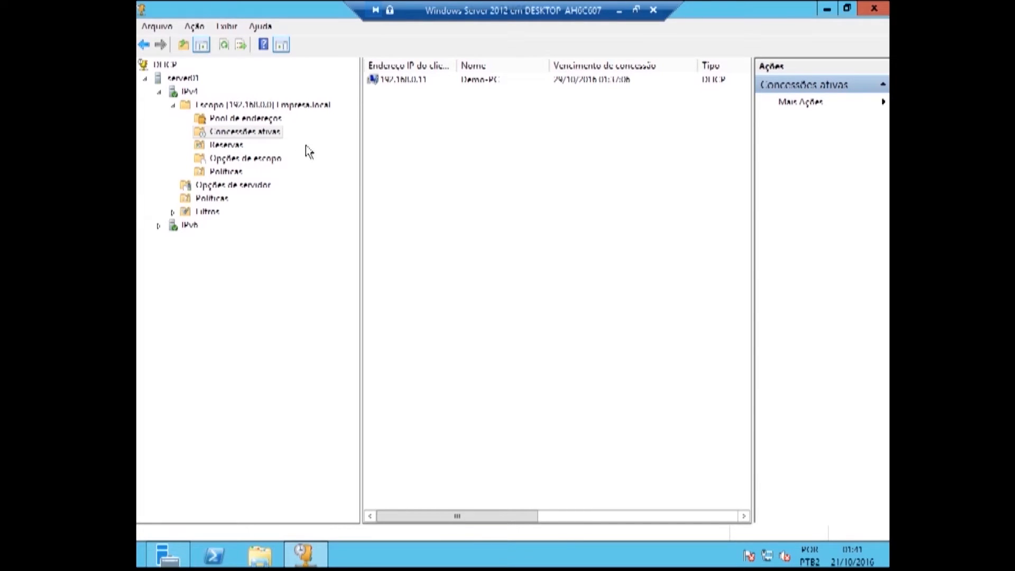
{"action": "left_click", "coordinate": [255, 135]}
{"action": "left_click", "coordinate": [394, 83]}
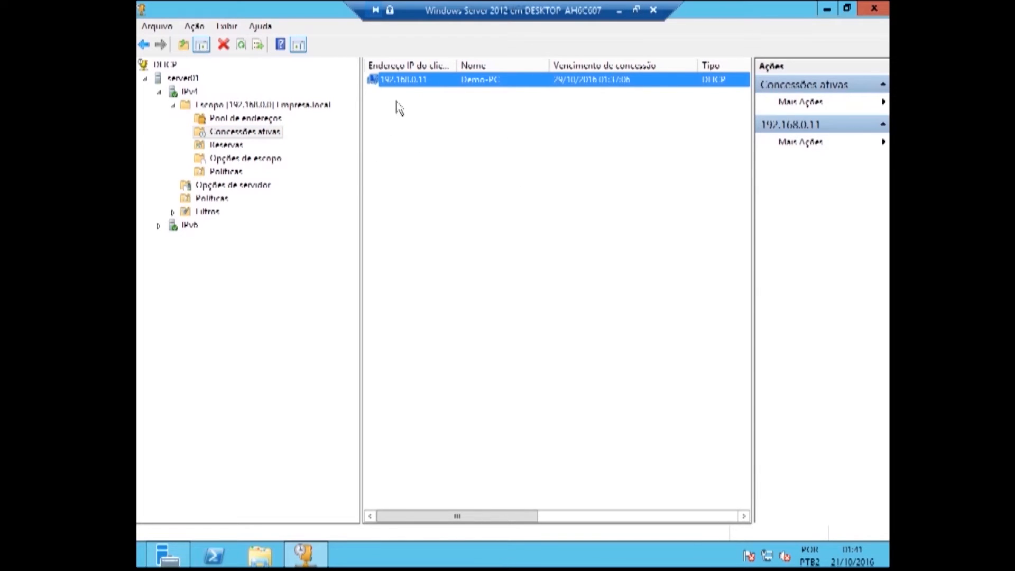
{"action": "right_click", "coordinate": [408, 85]}
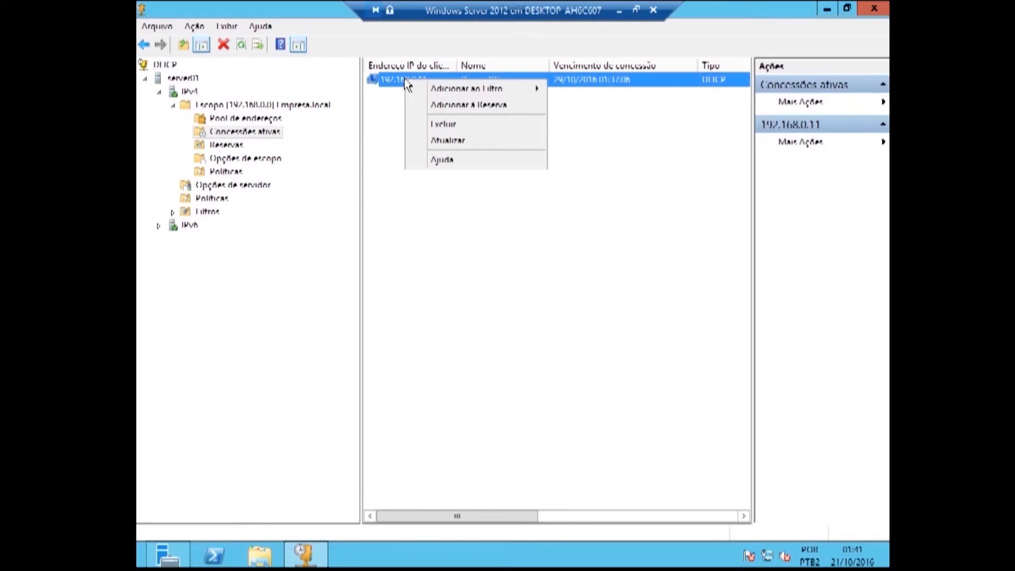
{"action": "left_click", "coordinate": [444, 110]}
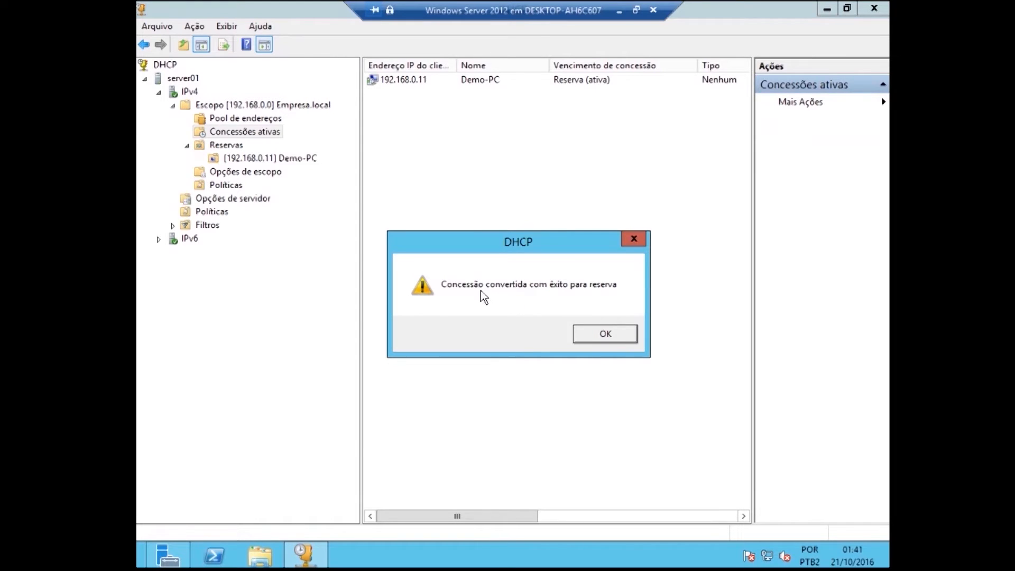
{"action": "left_click", "coordinate": [607, 334]}
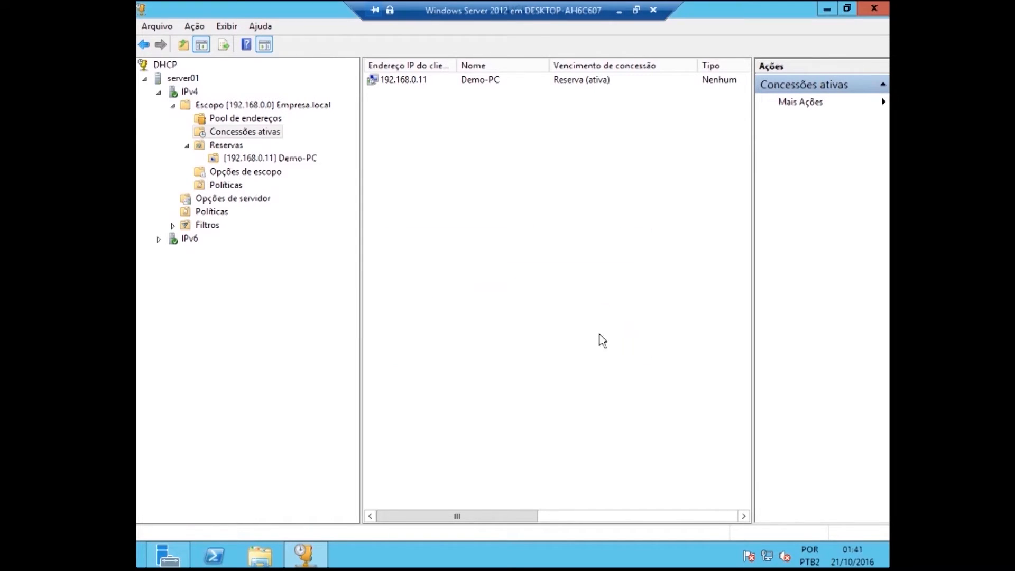
- View the scope's Reservas list and examine the options applied to the Demo-PC reservation
{"action": "left_click", "coordinate": [227, 146]}
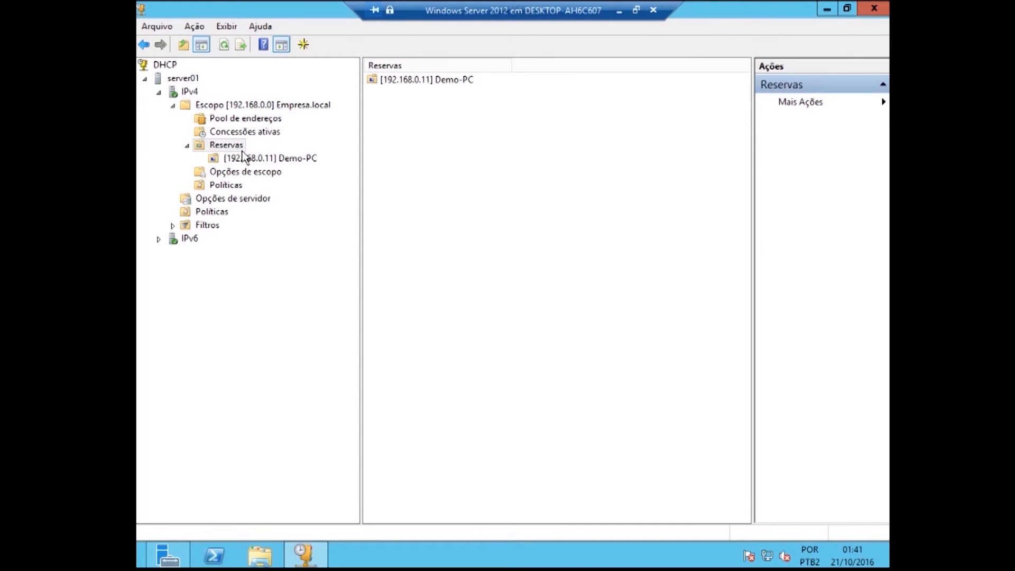
{"action": "left_click", "coordinate": [252, 158]}
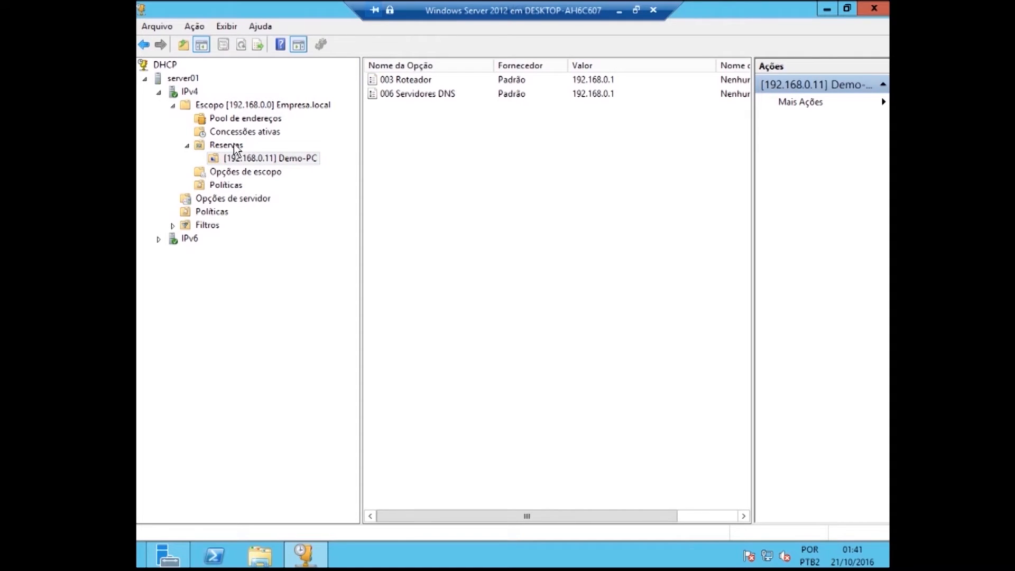
{"action": "left_click", "coordinate": [240, 148]}
{"action": "left_click", "coordinate": [247, 160]}
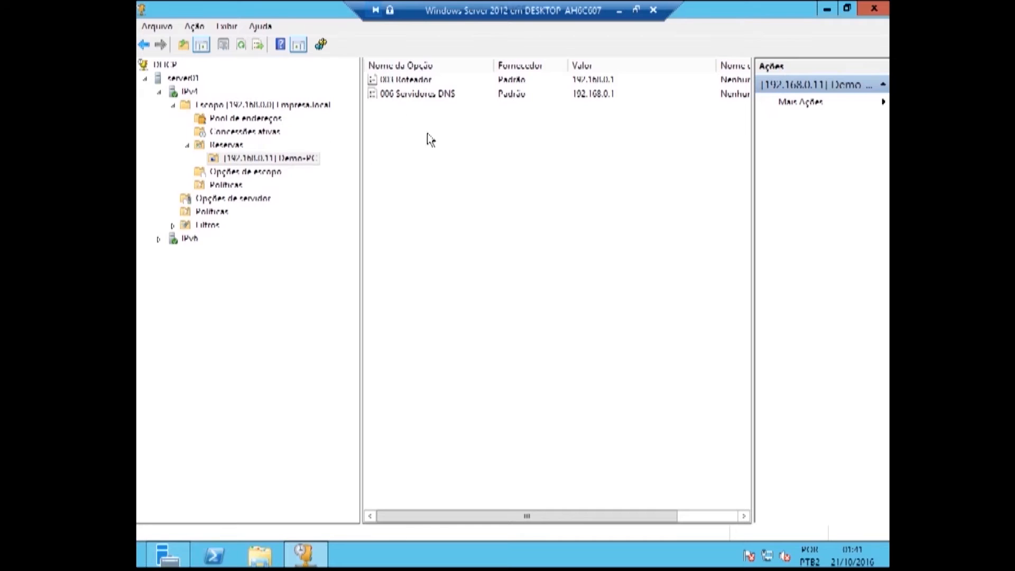
- Open the Demo-PC reservation's properties, examine its reservation name and MAC address, and cancel without changes
{"action": "right_click", "coordinate": [242, 162]}
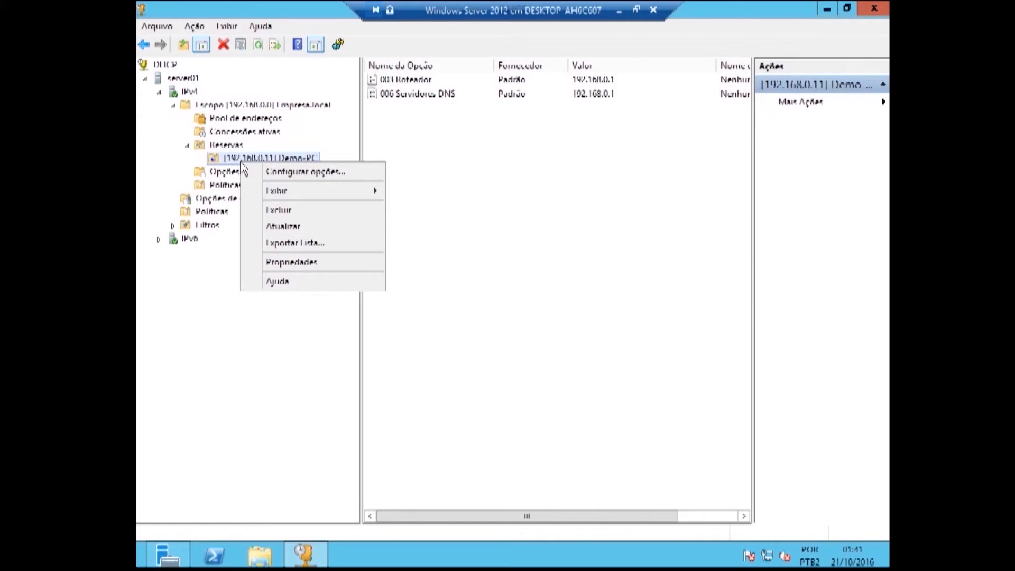
{"action": "right_click", "coordinate": [227, 159]}
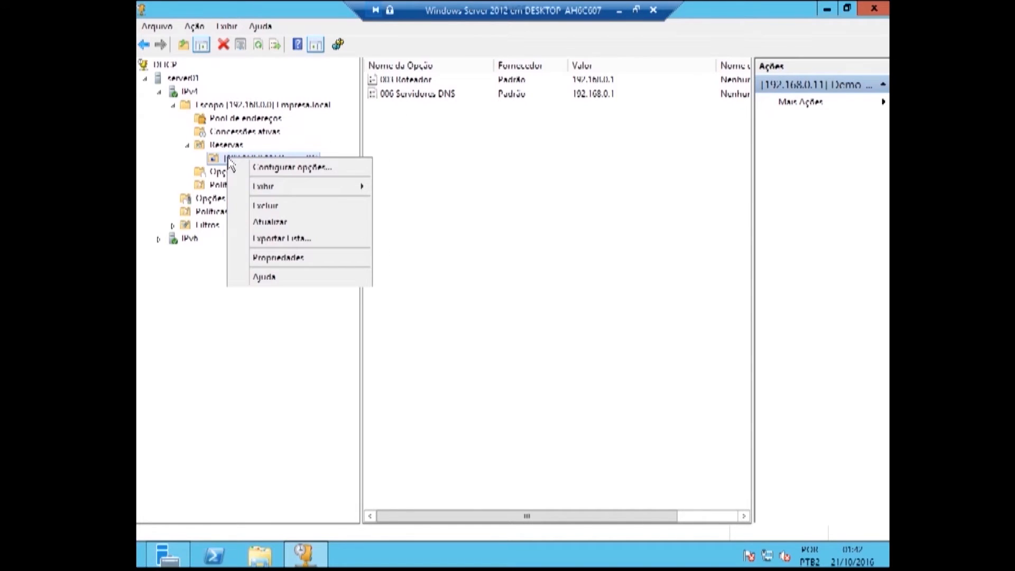
{"action": "left_click", "coordinate": [269, 258]}
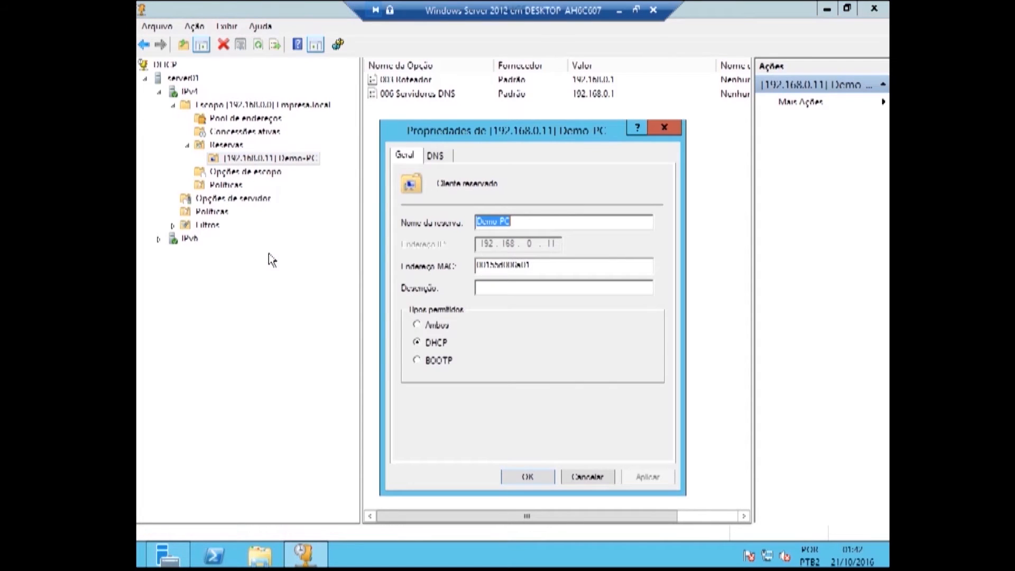
{"action": "left_click", "coordinate": [518, 219]}
{"action": "left_click_drag", "start_coordinate": [518, 219], "coordinate": [475, 217]}
{"action": "left_click_drag", "start_coordinate": [545, 264], "coordinate": [471, 252]}
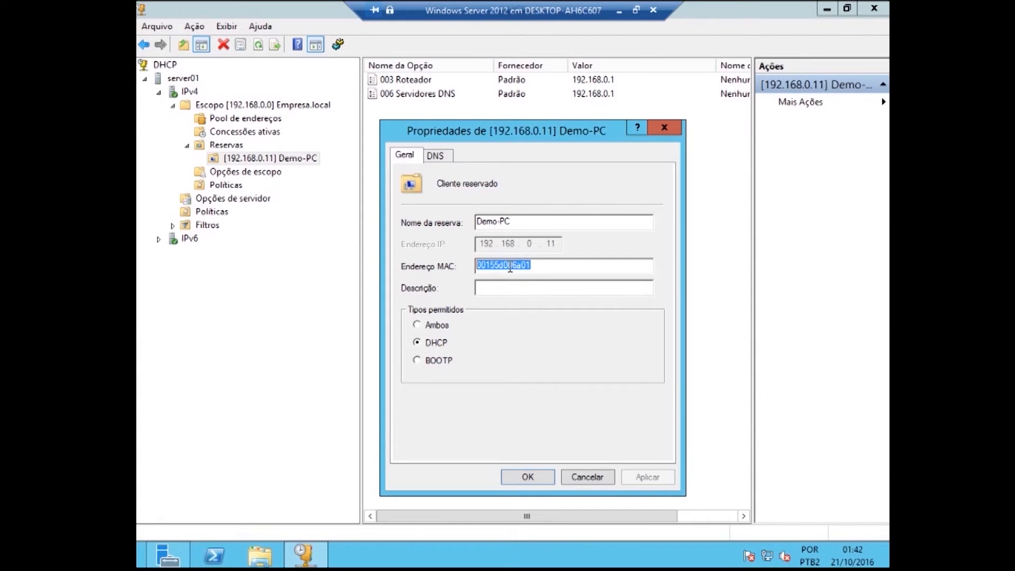
{"action": "left_click_drag", "start_coordinate": [548, 264], "coordinate": [469, 253]}
{"action": "left_click_drag", "start_coordinate": [589, 263], "coordinate": [416, 235]}
{"action": "left_click", "coordinate": [571, 478]}
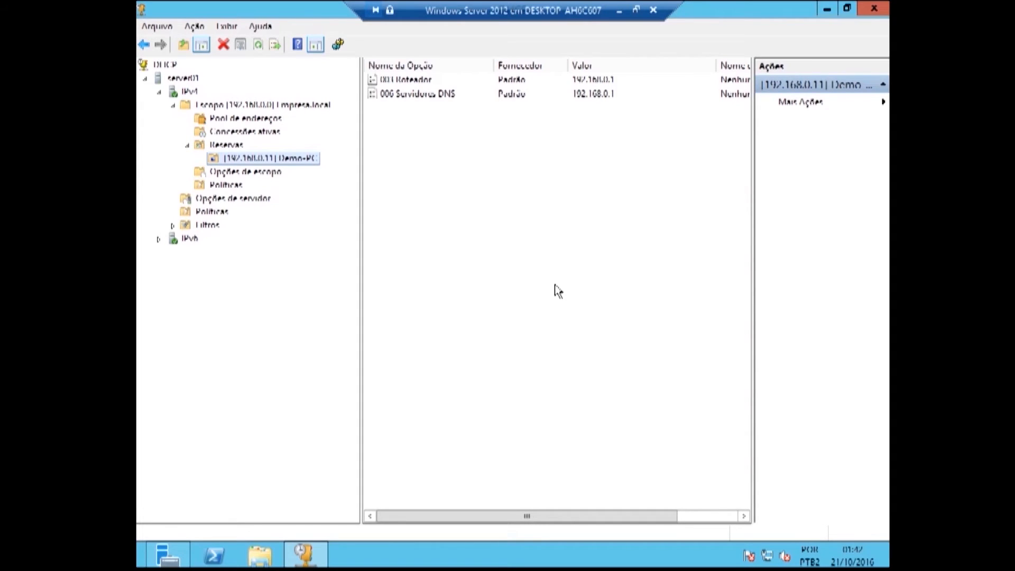
- Collapse the Reservas node and look at the commands available for it, including Nova reserva
{"action": "left_click", "coordinate": [258, 133]}
{"action": "left_click", "coordinate": [187, 145]}
{"action": "left_click", "coordinate": [214, 148]}
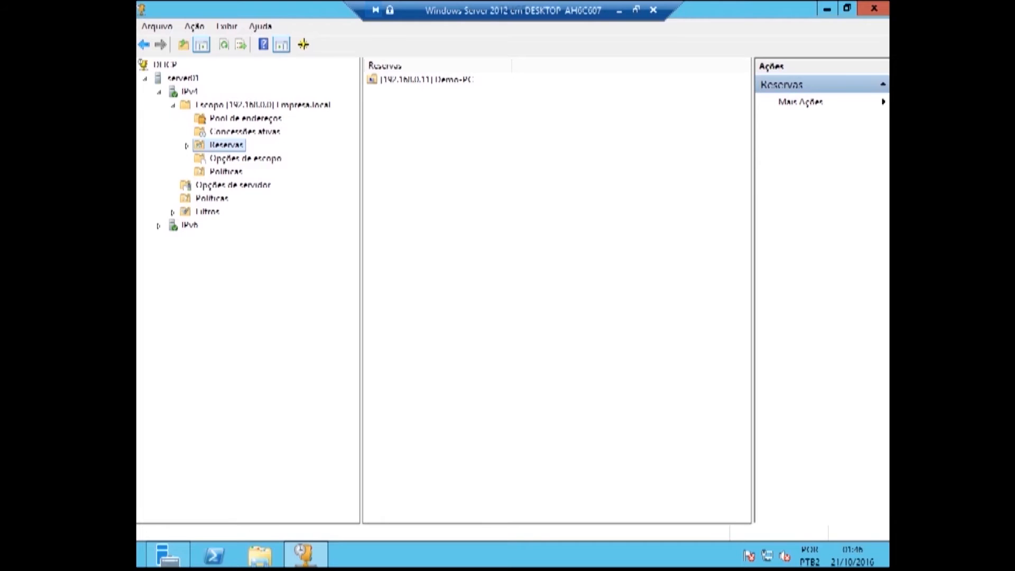
{"action": "right_click", "coordinate": [228, 147]}
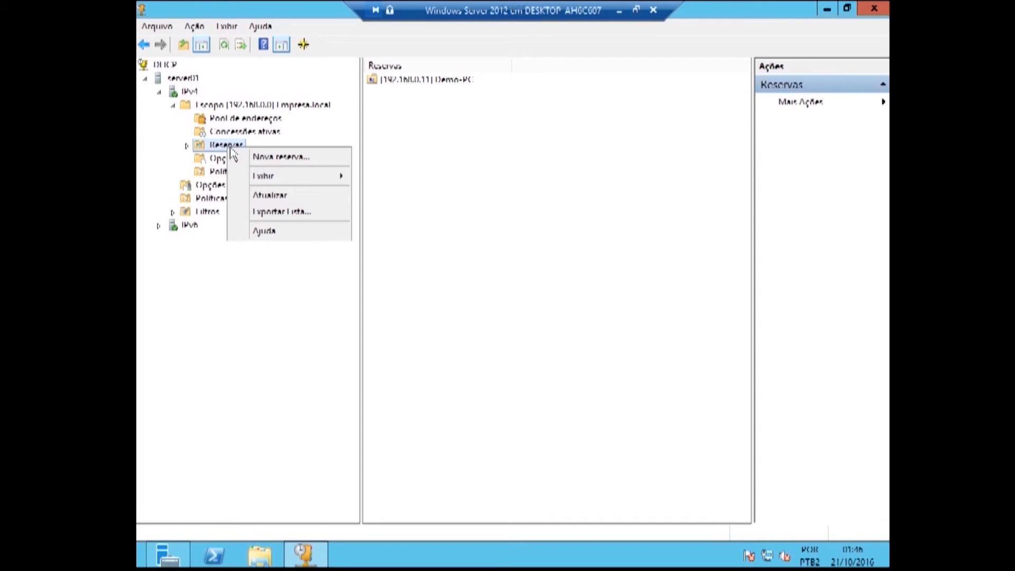
{"action": "left_click", "coordinate": [219, 145]}
- Show the active leases, select the 192.168.0.12 lease, and widen the Nome column to fit its full name
{"action": "left_click", "coordinate": [232, 133]}
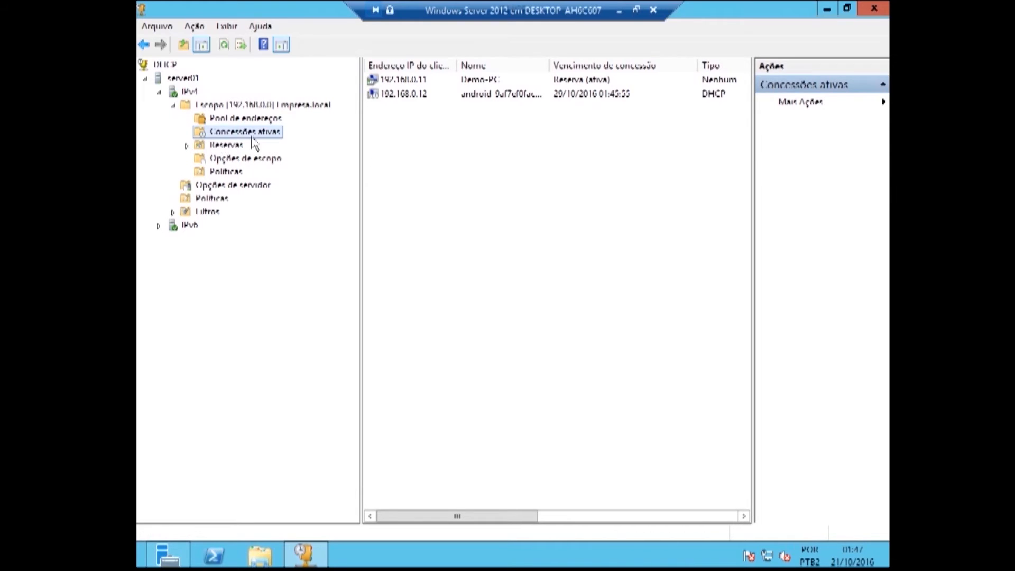
{"action": "left_click", "coordinate": [420, 92]}
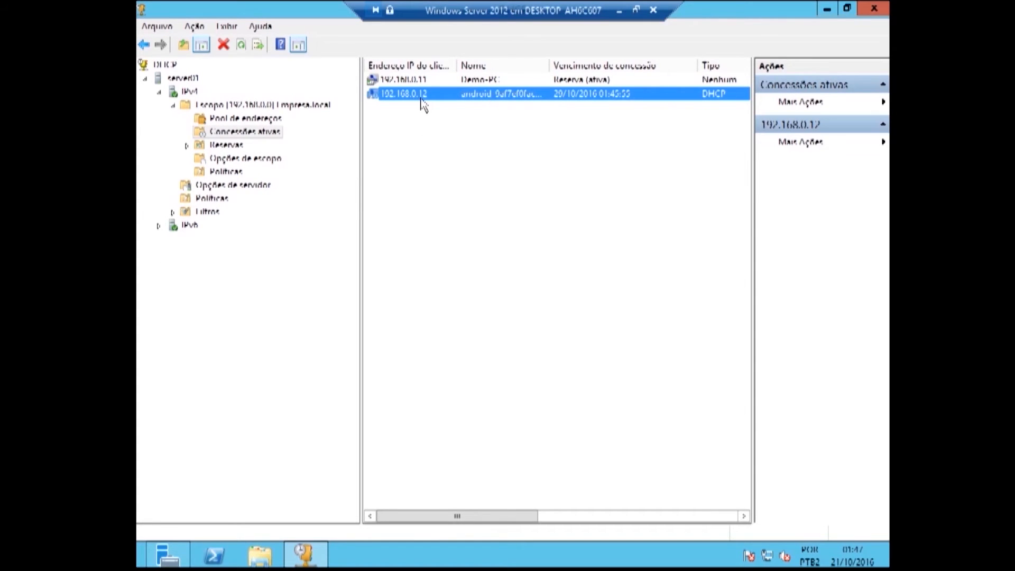
{"action": "double_click", "coordinate": [550, 65]}
{"action": "left_click", "coordinate": [552, 67]}
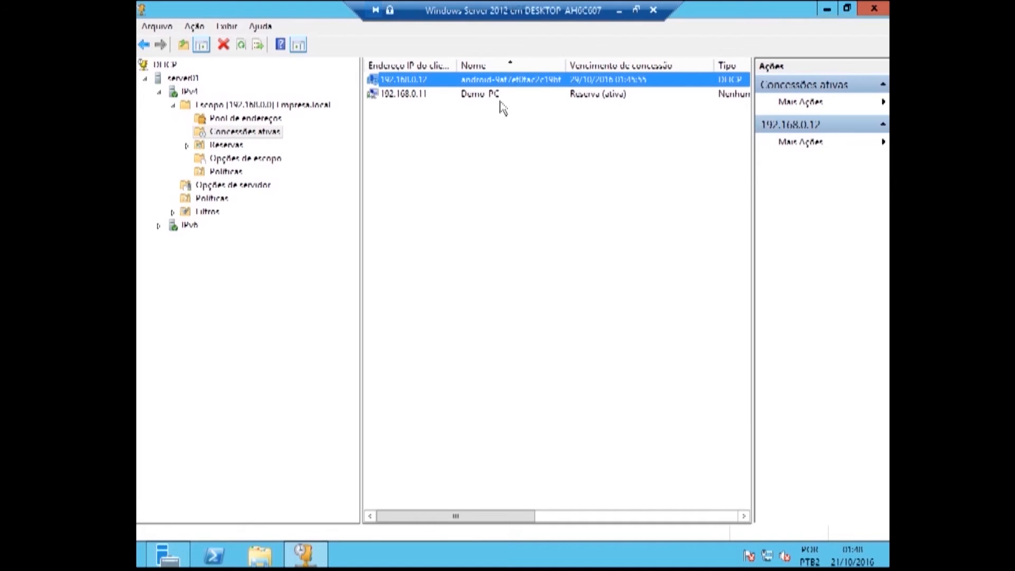
- Switch to Windows PowerShell and ping the leased address 192.168.0.12
{"action": "left_click", "coordinate": [219, 554]}
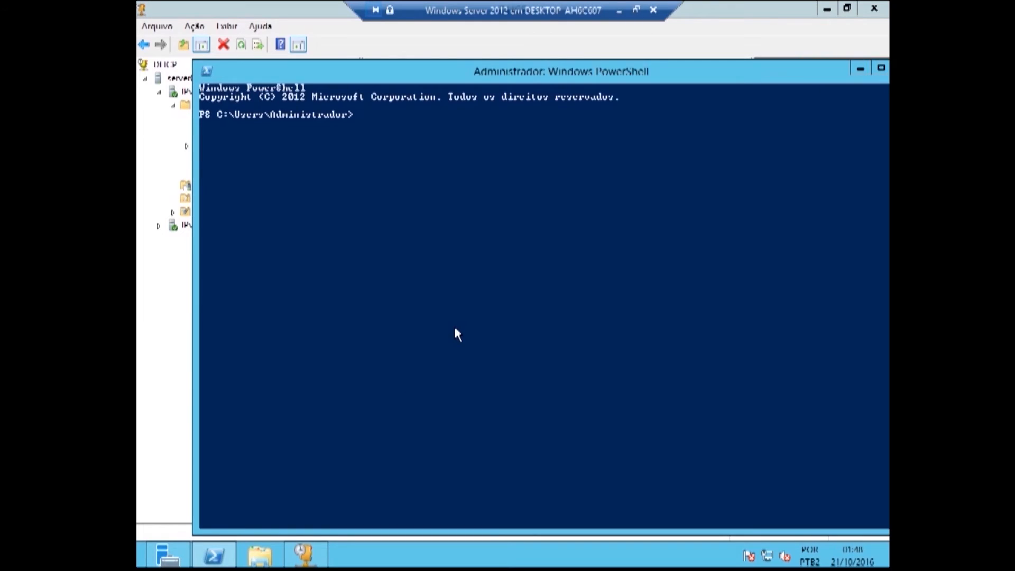
{"action": "type", "text": "ping"}
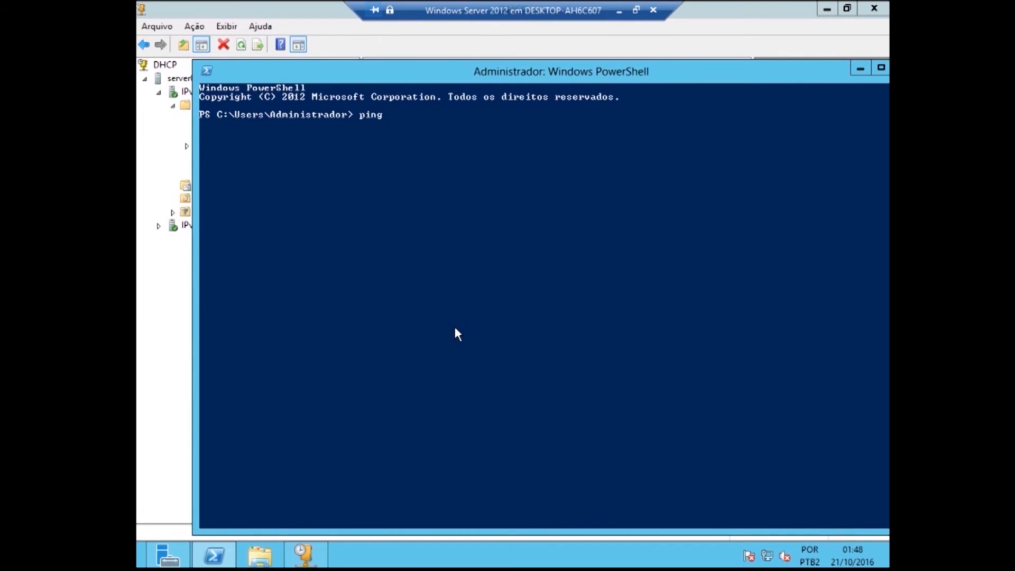
{"action": "type", "text": " 1"}
{"action": "type", "text": "9"}
{"action": "key", "text": "BackSpace"}
{"action": "type", "text": "92.168.0.12"}
{"action": "key", "text": "Return"}
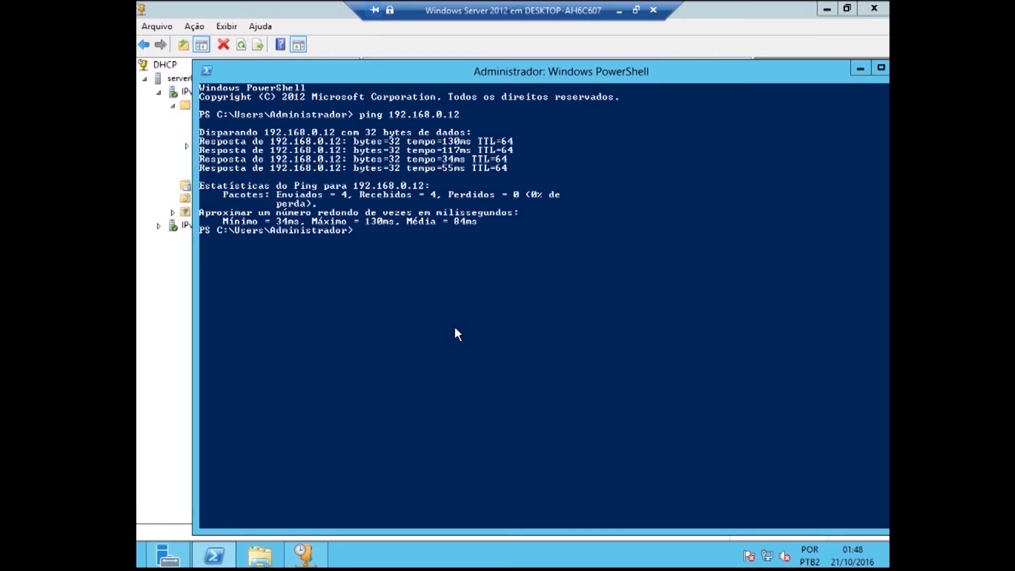
- Clear the console with cls and list the ARP table with arp -a
{"action": "key", "text": "ctrl+l"}
{"action": "key", "text": "BackSpace"}
{"action": "type", "text": "cls"}
{"action": "key", "text": "Return"}
{"action": "type", "text": "cls"}
{"action": "key", "text": "BackSpace"}
{"action": "key", "text": "BackSpace"}
{"action": "key", "text": "BackSpace"}
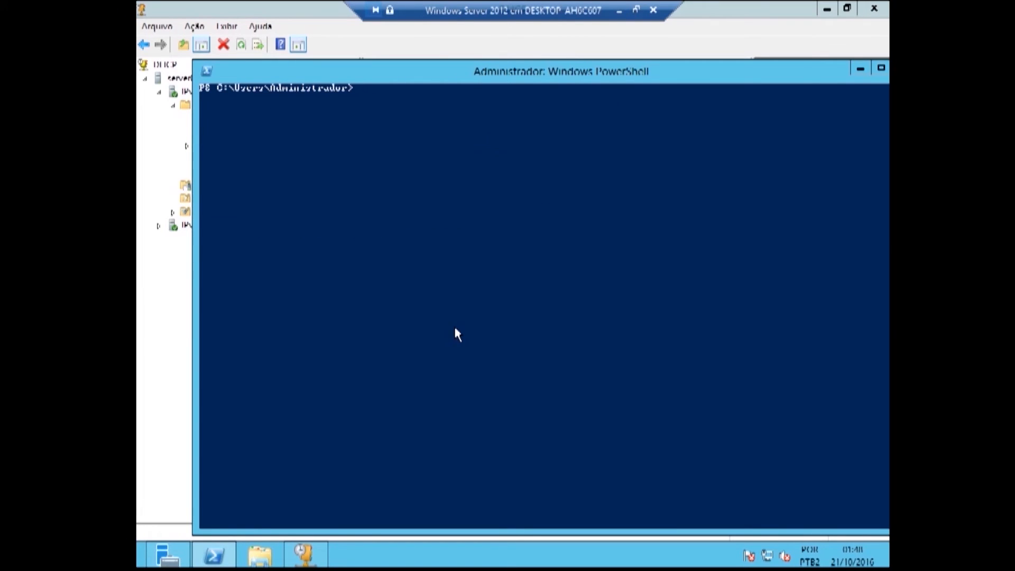
{"action": "type", "text": "arp -a"}
{"action": "key", "text": "Return"}
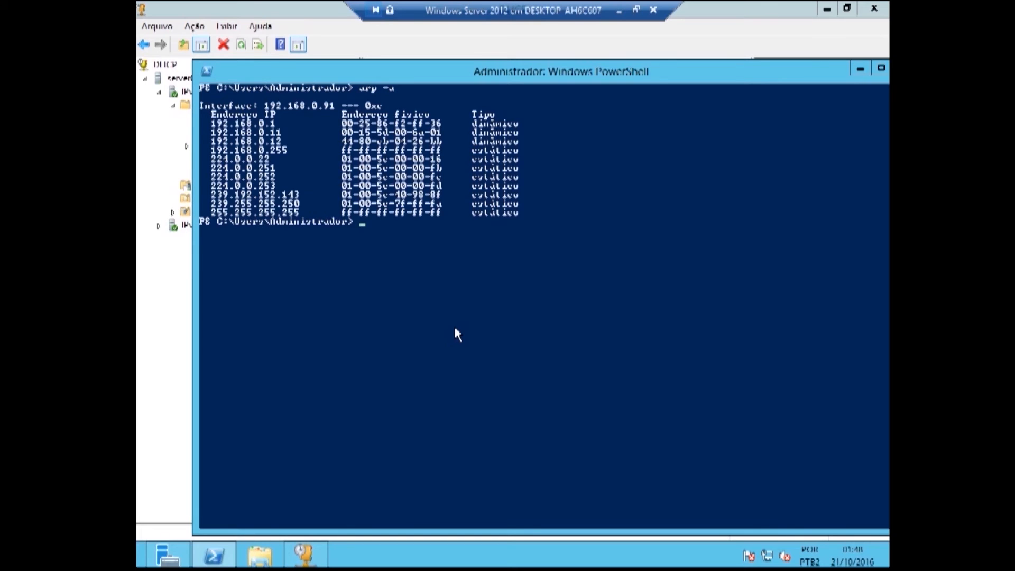
- Copy the physical address of the 192.168.0.12 entry from the ARP table
{"action": "left_click_drag", "start_coordinate": [282, 143], "coordinate": [246, 149]}
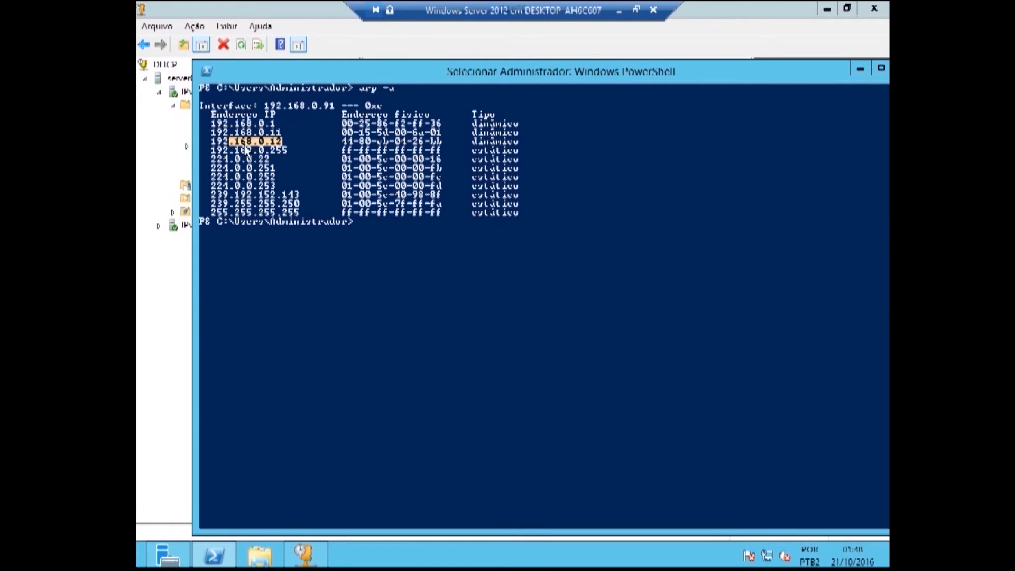
{"action": "left_click_drag", "start_coordinate": [343, 141], "coordinate": [442, 142]}
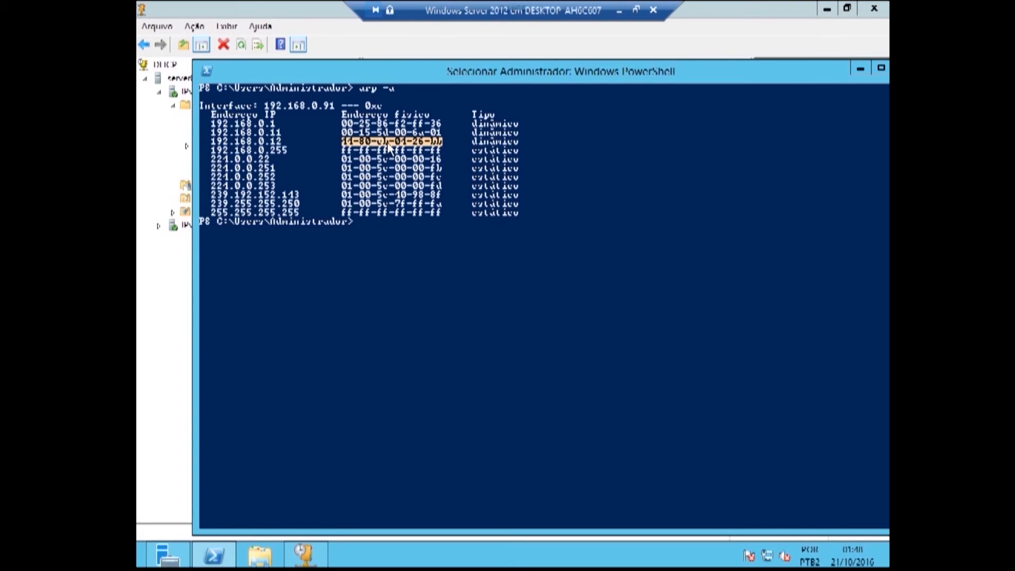
{"action": "right_click", "coordinate": [376, 80]}
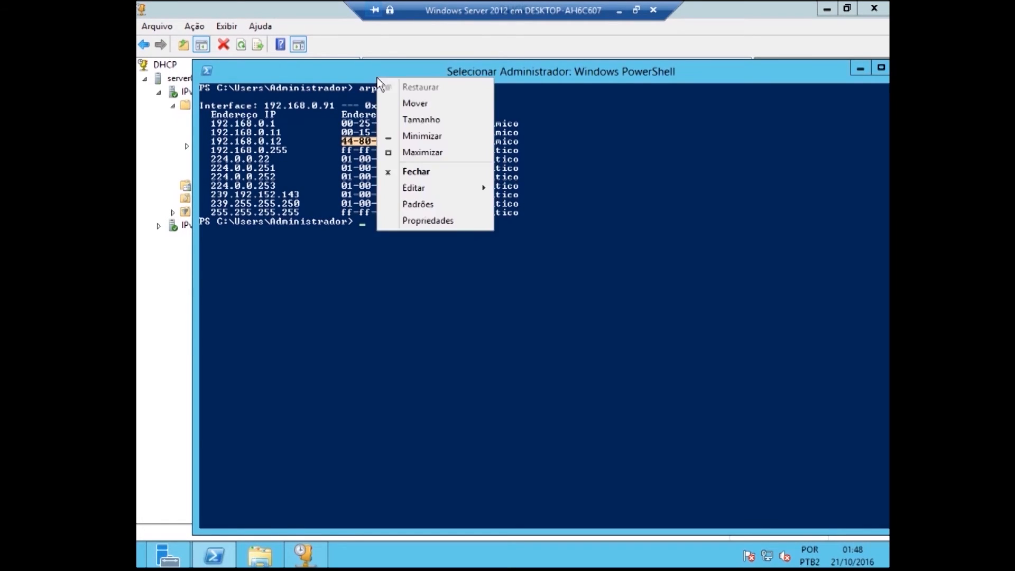
{"action": "mouse_move", "coordinate": [440, 189]}
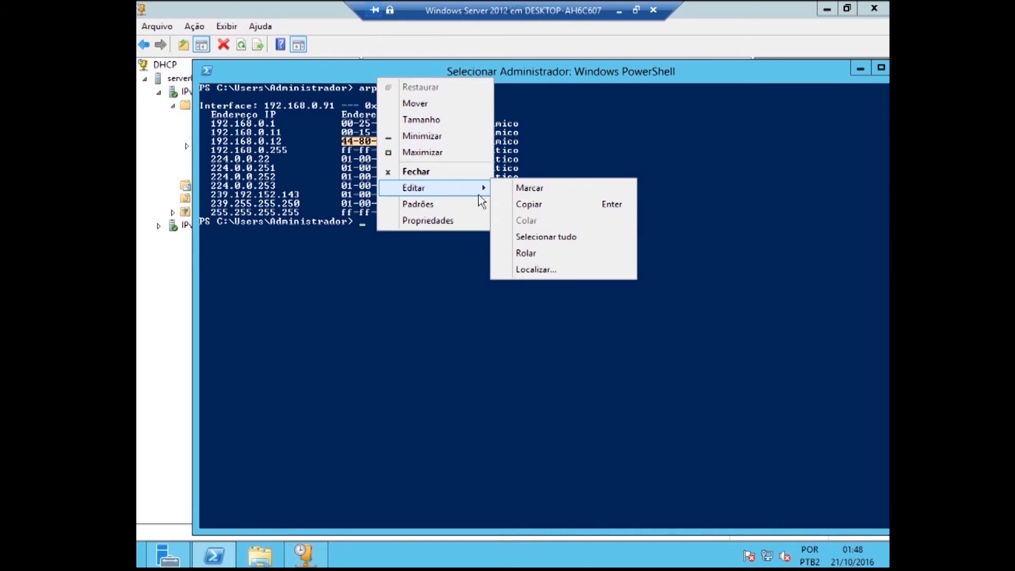
{"action": "left_click", "coordinate": [528, 204]}
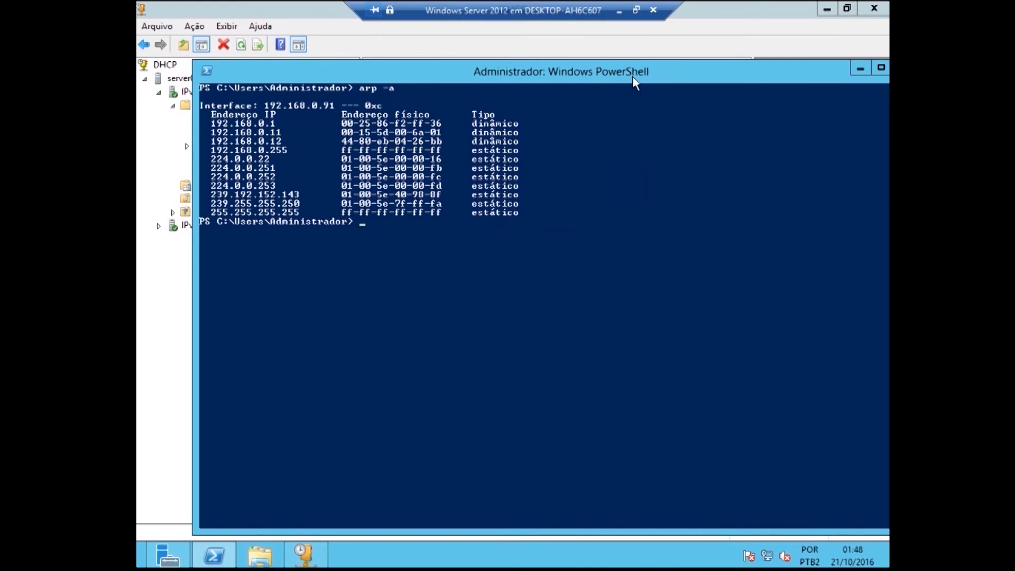
- Back in the DHCP console, start a new reservation named Celular plus the owner's first name, with IP address 192.168.0.33
{"action": "left_click", "coordinate": [513, 52]}
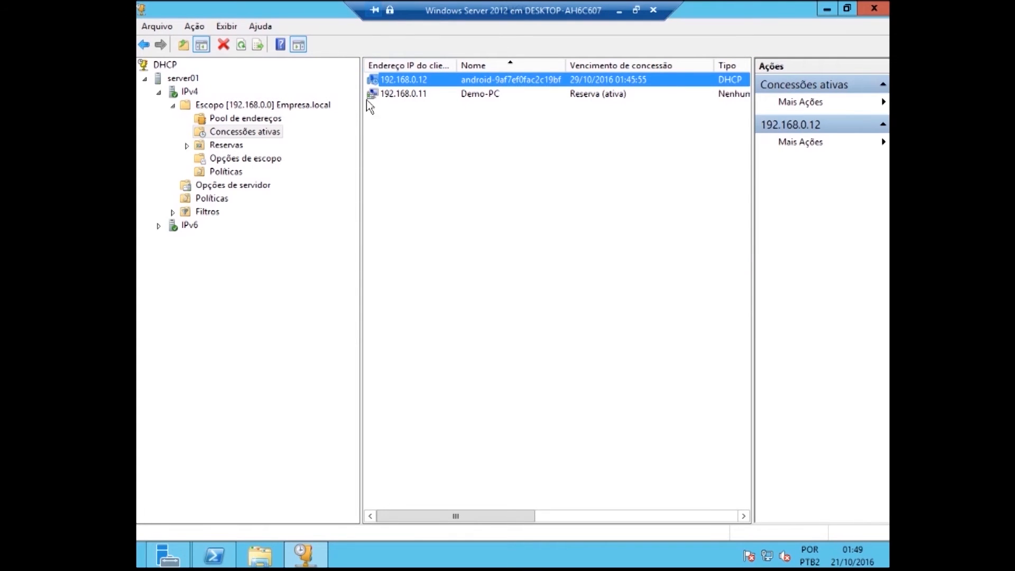
{"action": "left_click", "coordinate": [231, 148]}
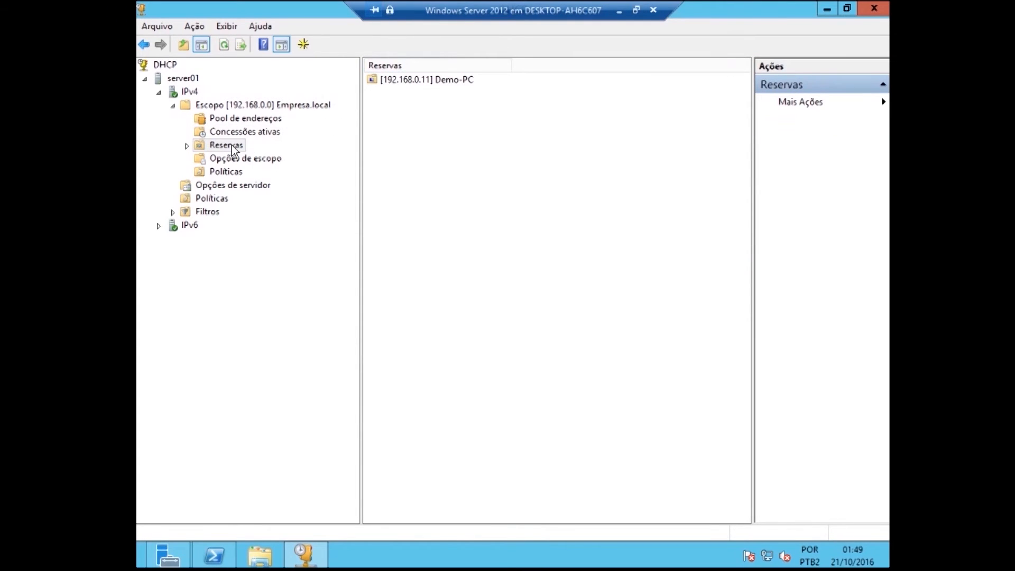
{"action": "right_click", "coordinate": [232, 150]}
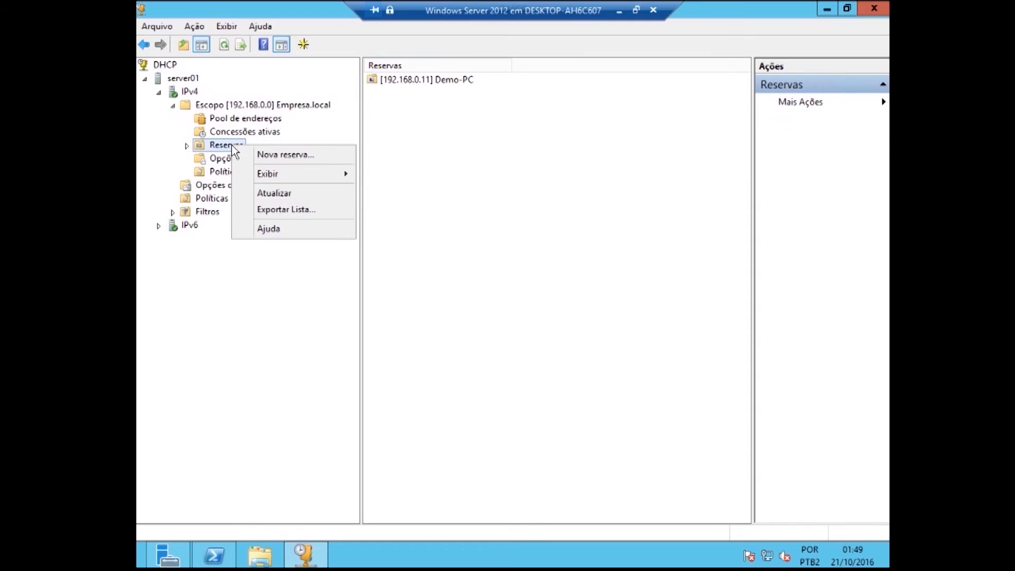
{"action": "left_click", "coordinate": [275, 159]}
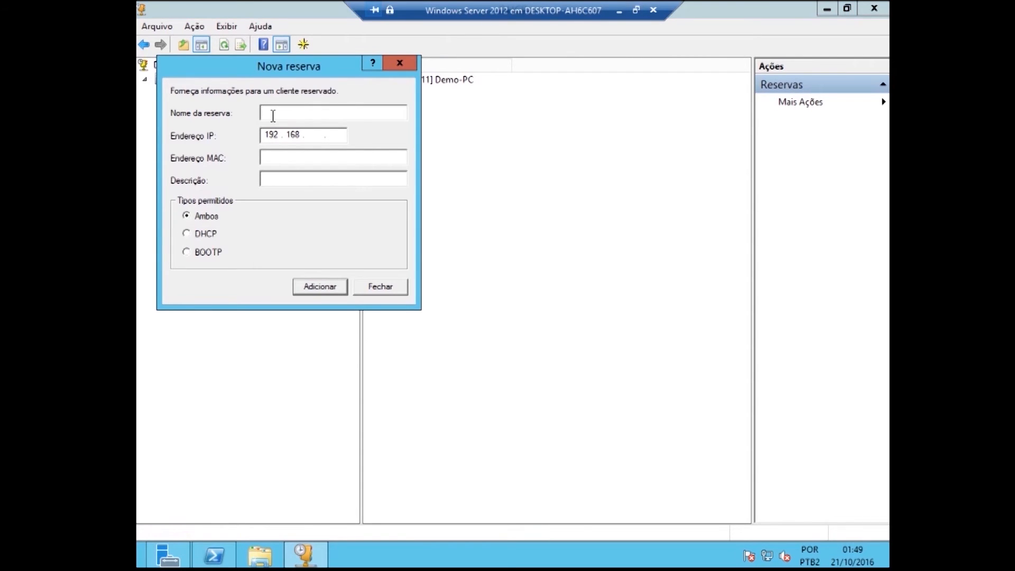
{"action": "type", "text": "Celular "}
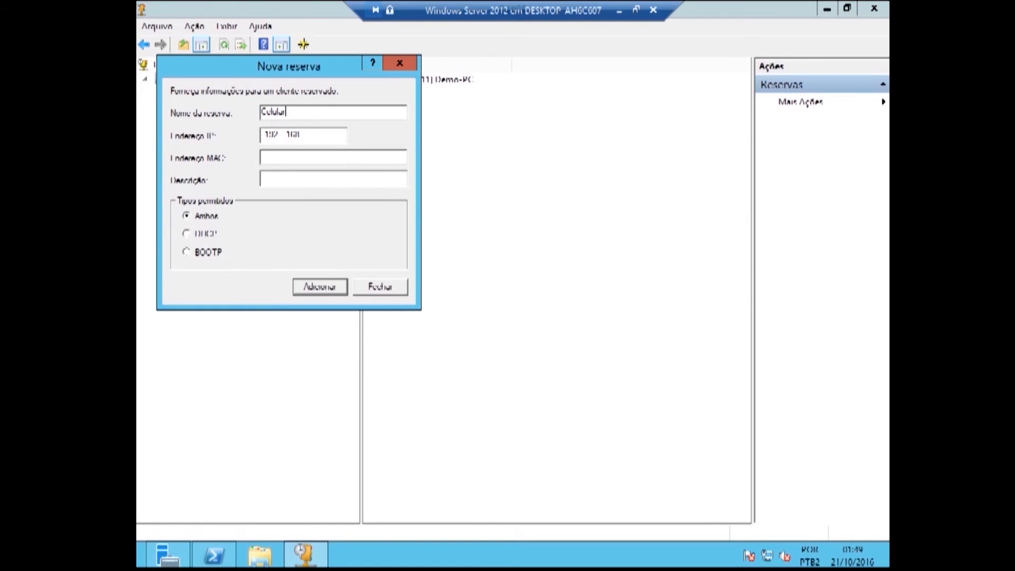
{"action": "type", "text": "Rony"}
{"action": "left_click", "coordinate": [320, 136]}
{"action": "type", "text": "192.168.0"}
{"action": "type", "text": "33"}
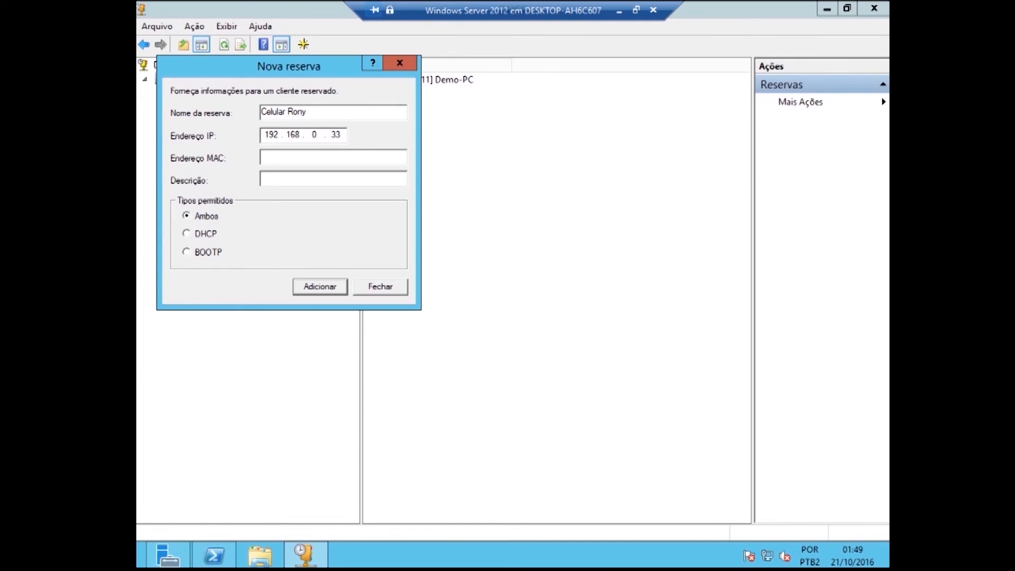
- Paste the copied MAC address into the new reservation, add it with type Ambos, and close the dialog
{"action": "right_click", "coordinate": [306, 157]}
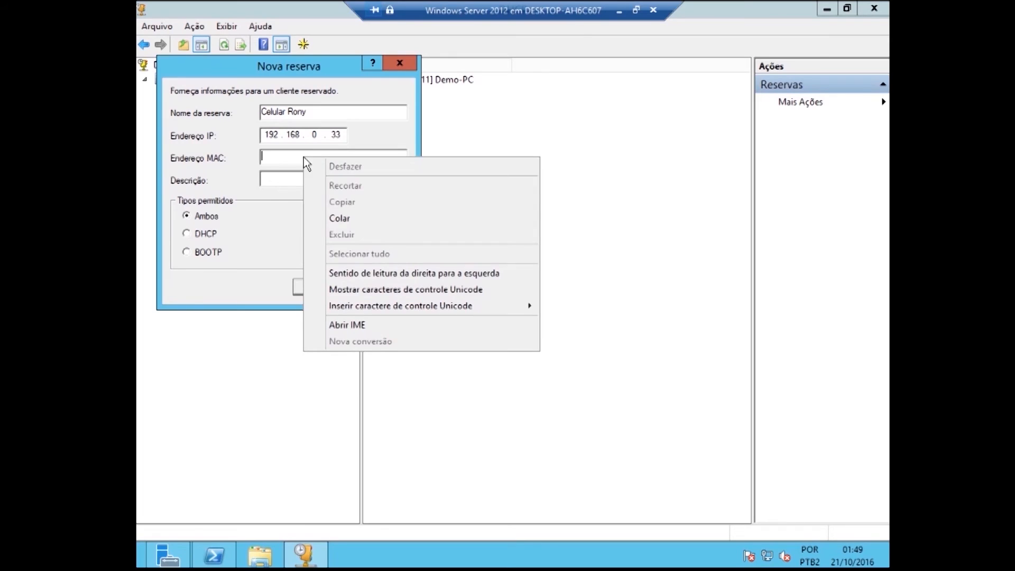
{"action": "left_click", "coordinate": [337, 218]}
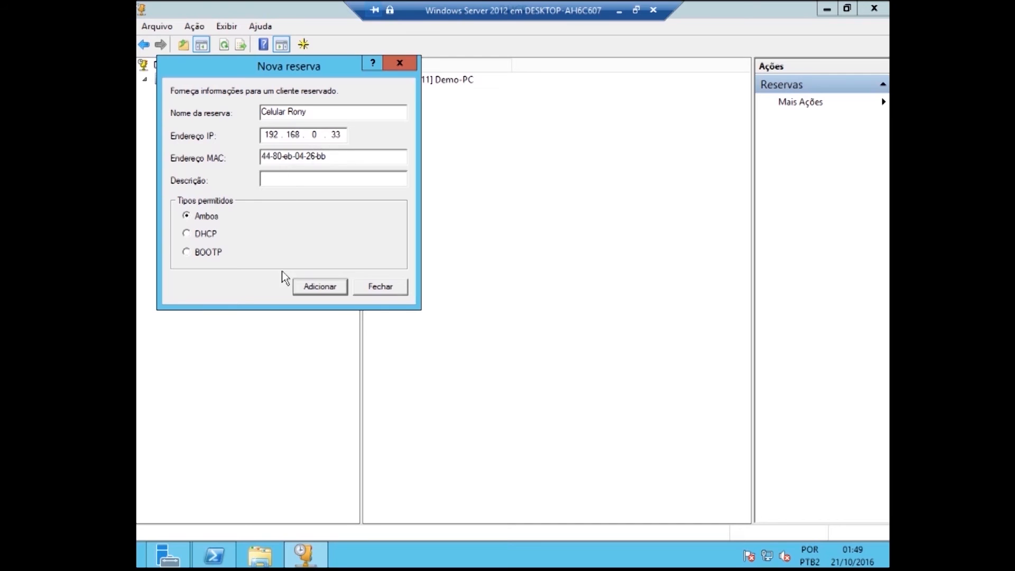
{"action": "left_click", "coordinate": [215, 556]}
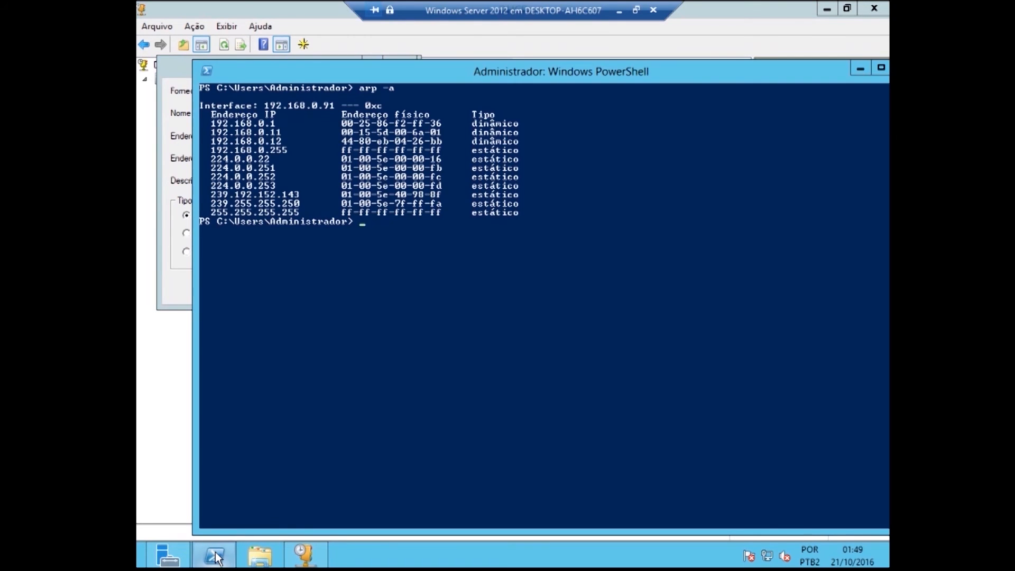
{"action": "left_click", "coordinate": [215, 555]}
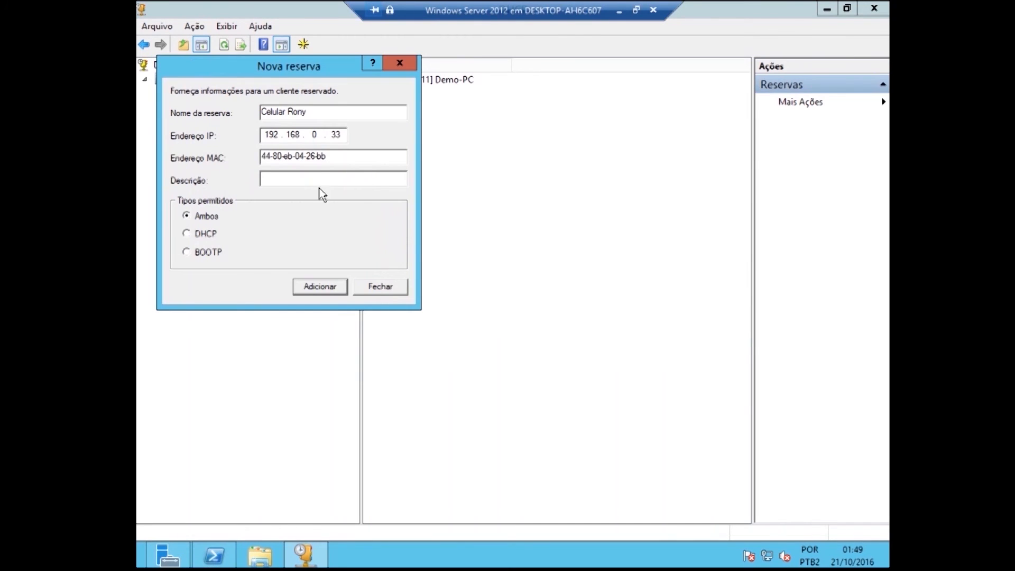
{"action": "left_click", "coordinate": [317, 290]}
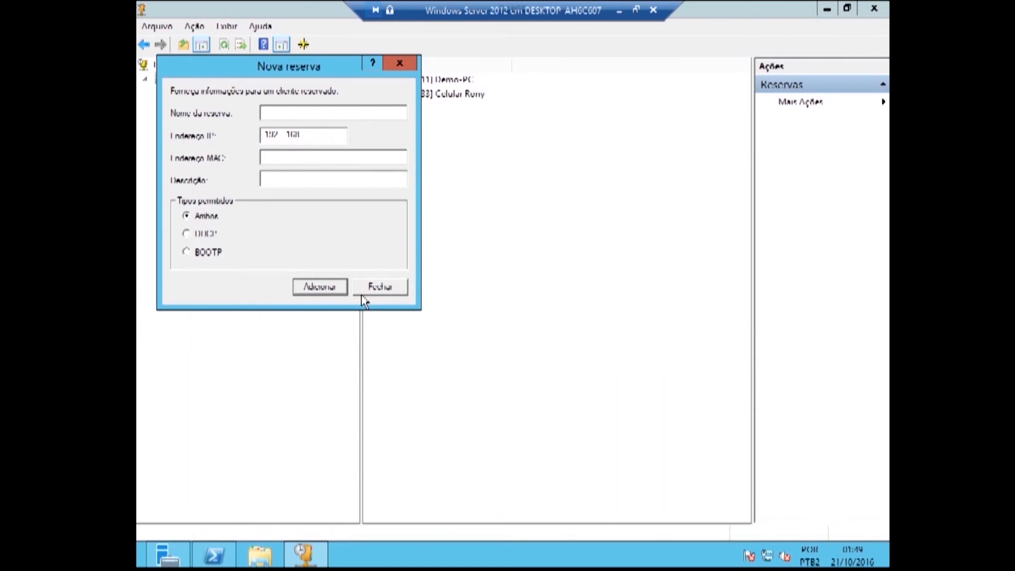
{"action": "left_click", "coordinate": [376, 288]}
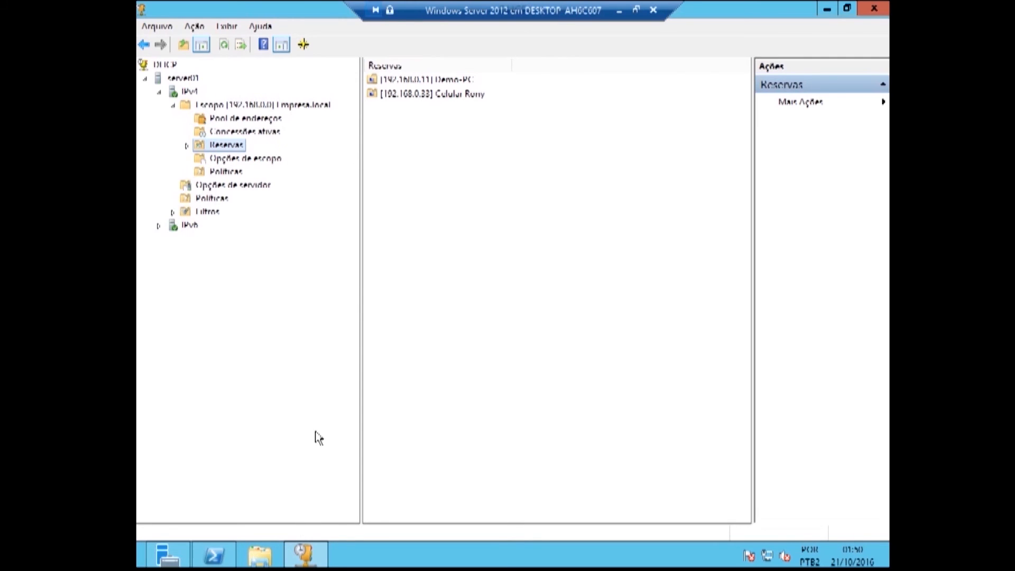
- Select the 192.168.0.33 reservation, show the active leases, refresh the list, and examine the entries for 192.168.0.11 and 192.168.0.33
{"action": "left_click", "coordinate": [423, 95]}
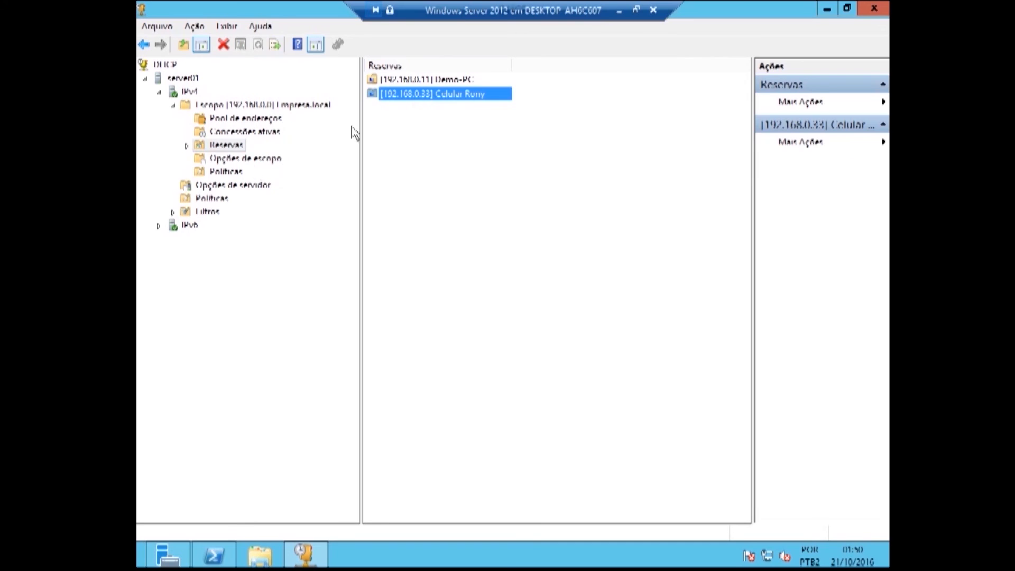
{"action": "left_click", "coordinate": [233, 133]}
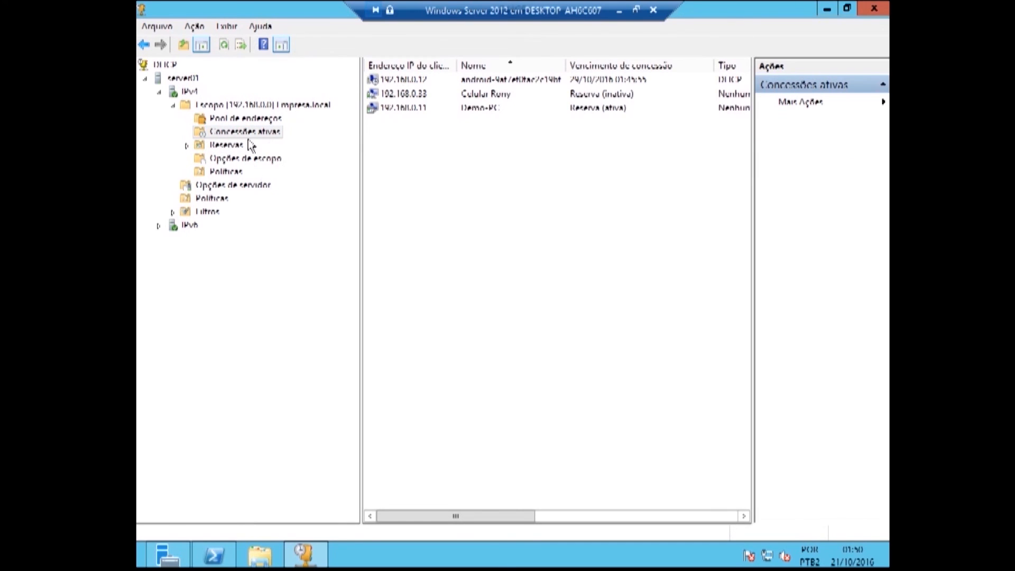
{"action": "left_click", "coordinate": [408, 108]}
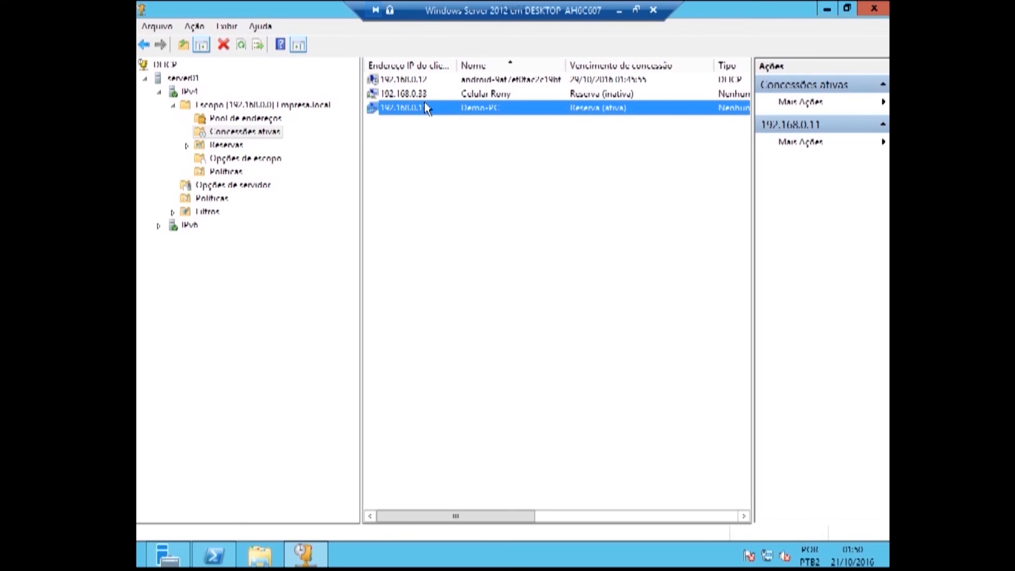
{"action": "left_click", "coordinate": [241, 47]}
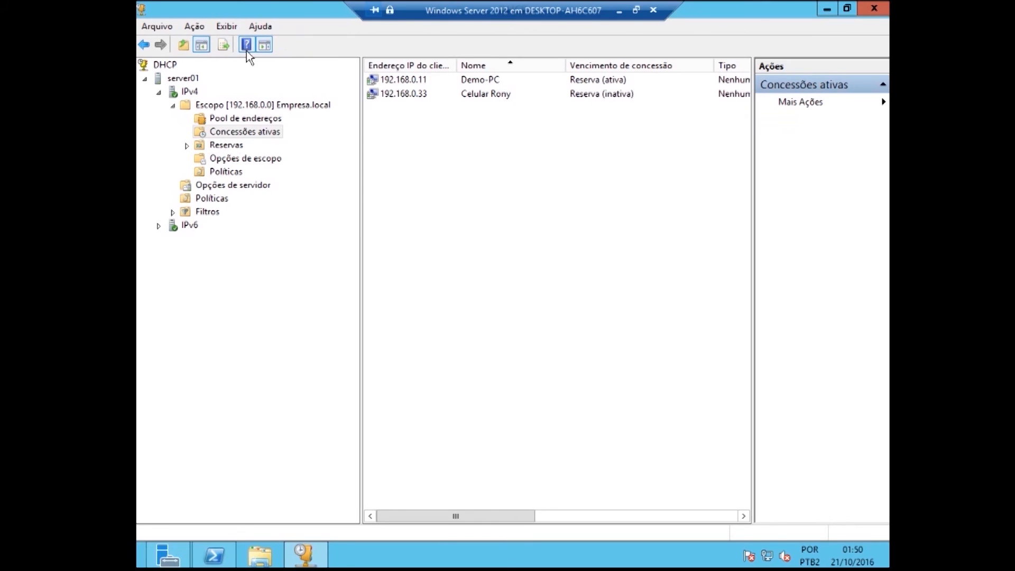
{"action": "left_click", "coordinate": [421, 86]}
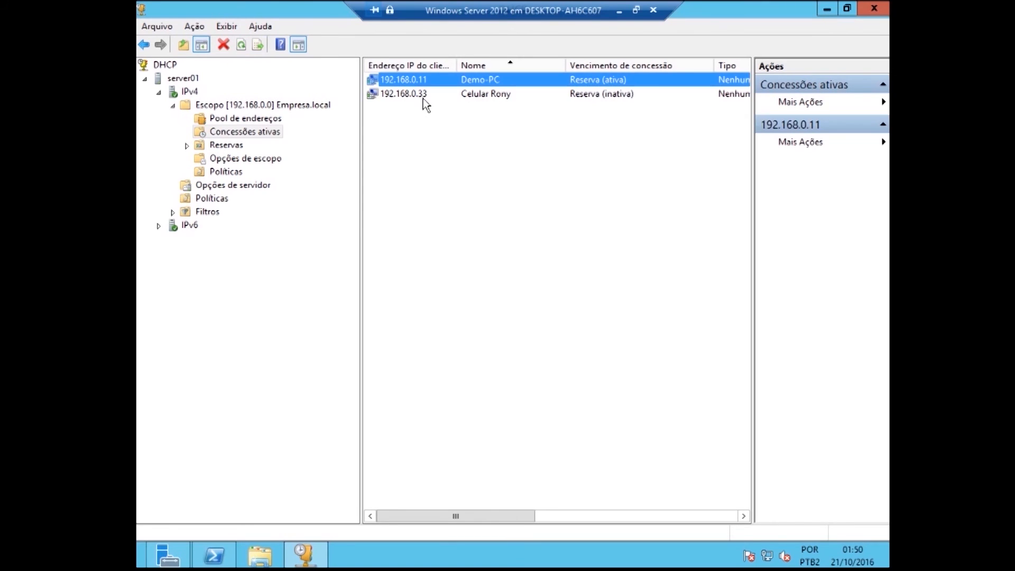
{"action": "left_click", "coordinate": [423, 94]}
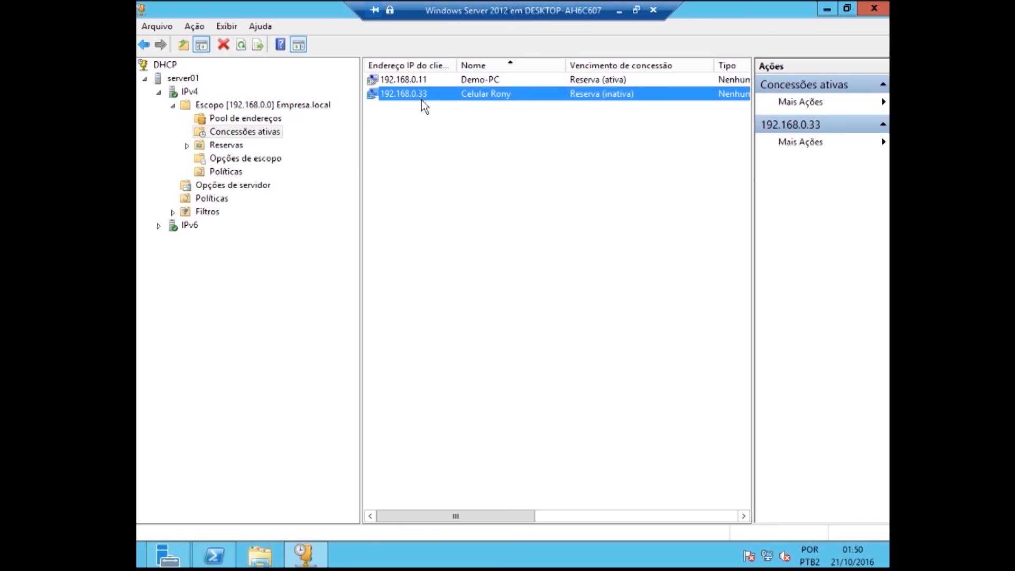